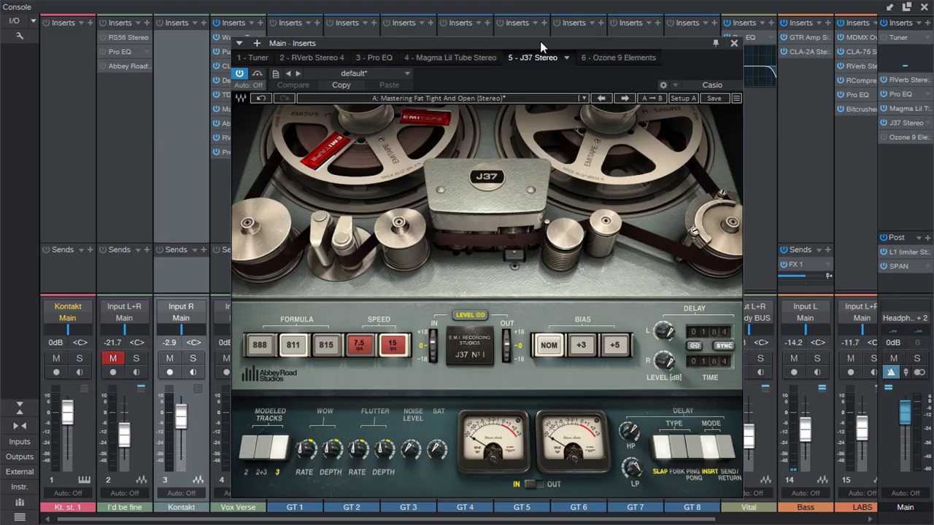
- Nudge the J37 Stereo plugin window slightly up and to the left
{"action": "left_click_drag", "start_coordinate": [540, 42], "coordinate": [529, 38]}
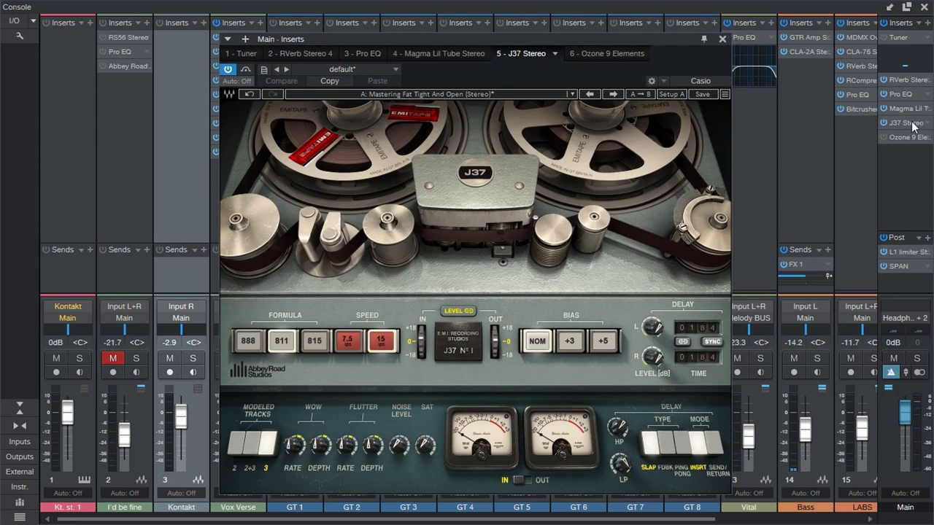
{"action": "left_click", "coordinate": [913, 252]}
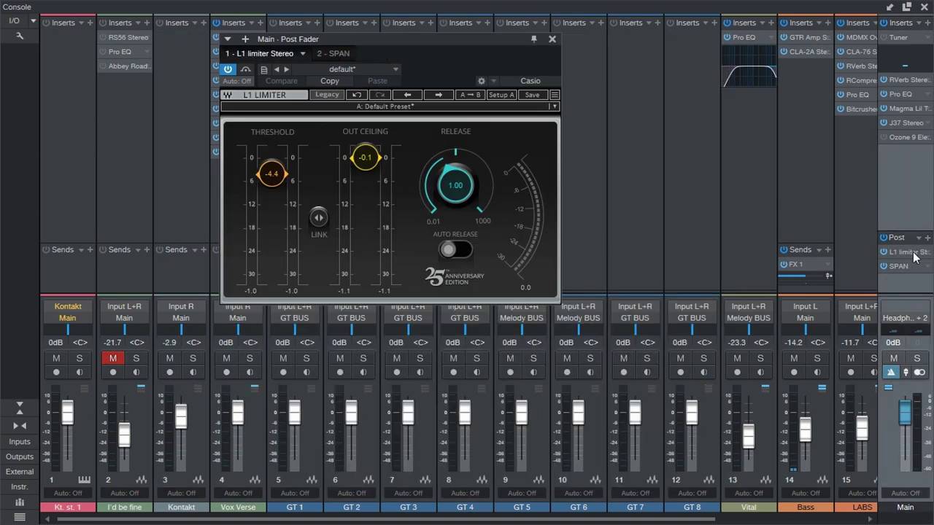
{"action": "left_click", "coordinate": [552, 40]}
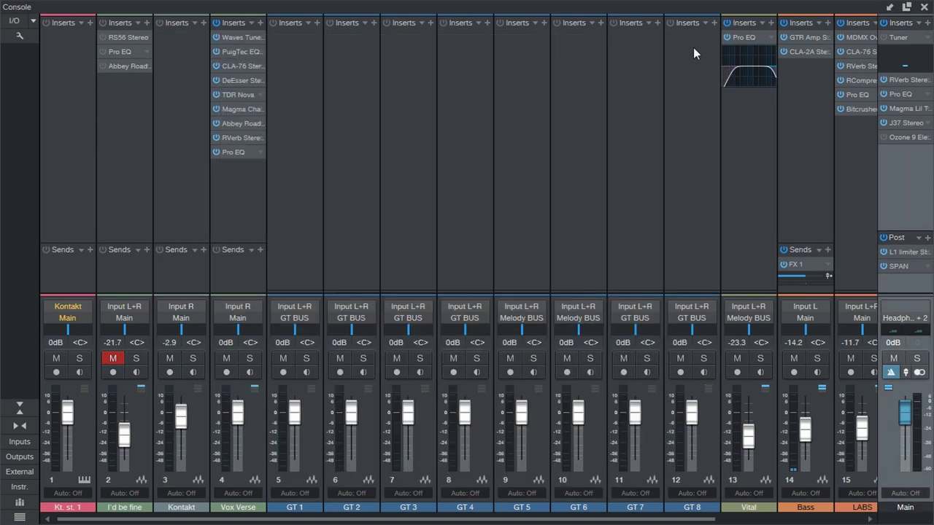
{"action": "left_click", "coordinate": [911, 124]}
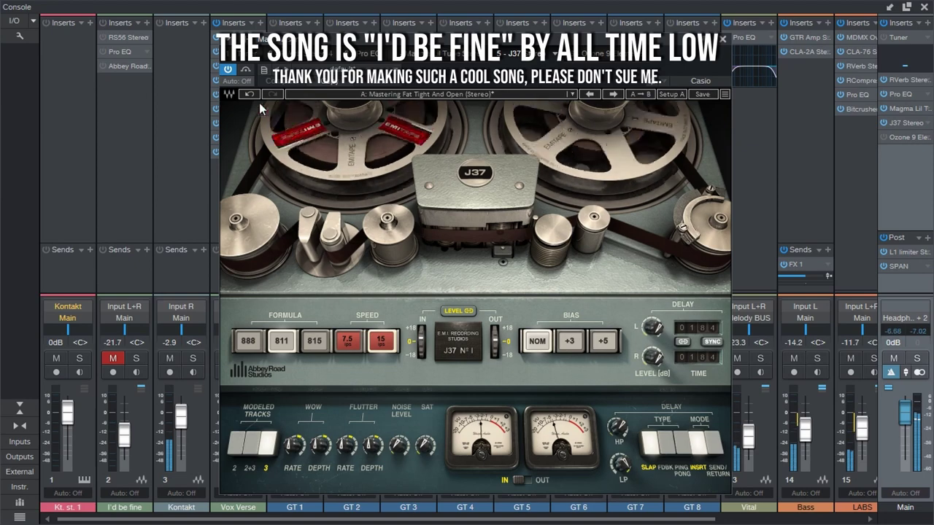
{"action": "left_click", "coordinate": [229, 68]}
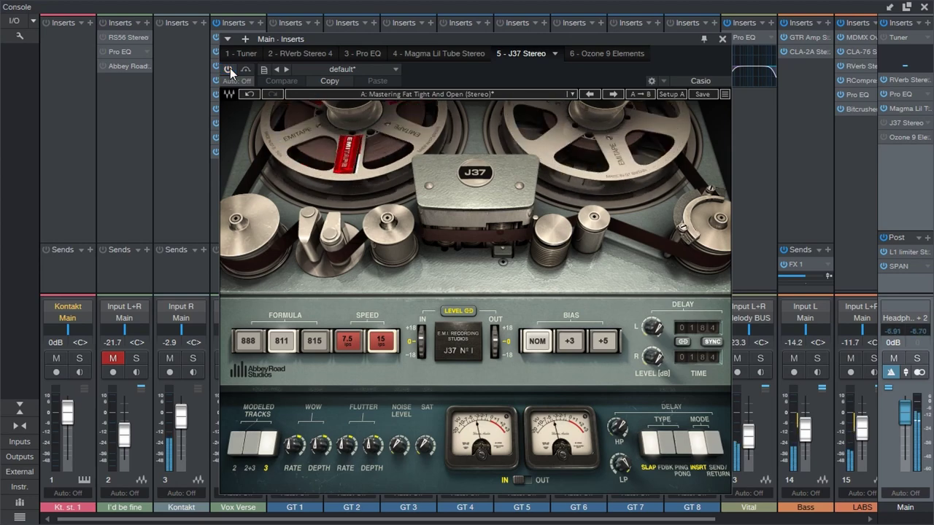
{"action": "left_click", "coordinate": [228, 68]}
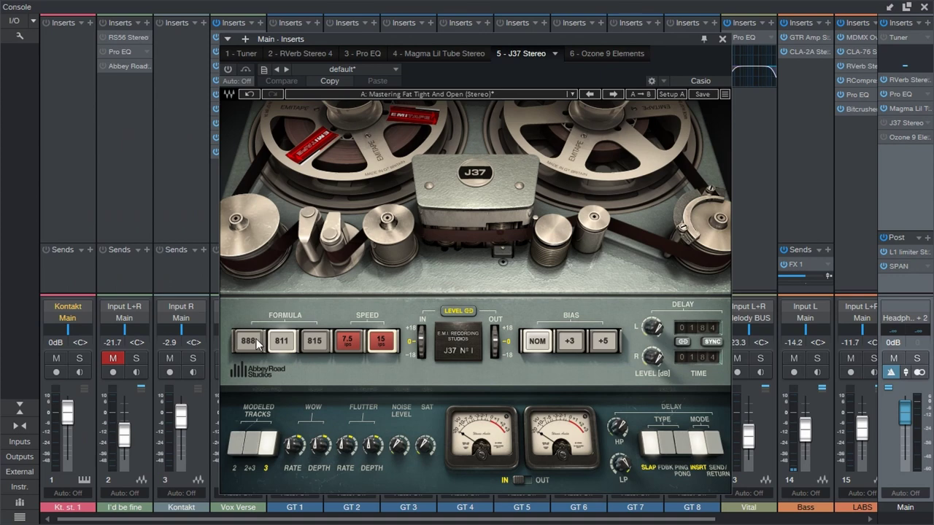
- Audition the J37 888, 811 and 815 tape formulas, ending back on 888
{"action": "left_click", "coordinate": [249, 342]}
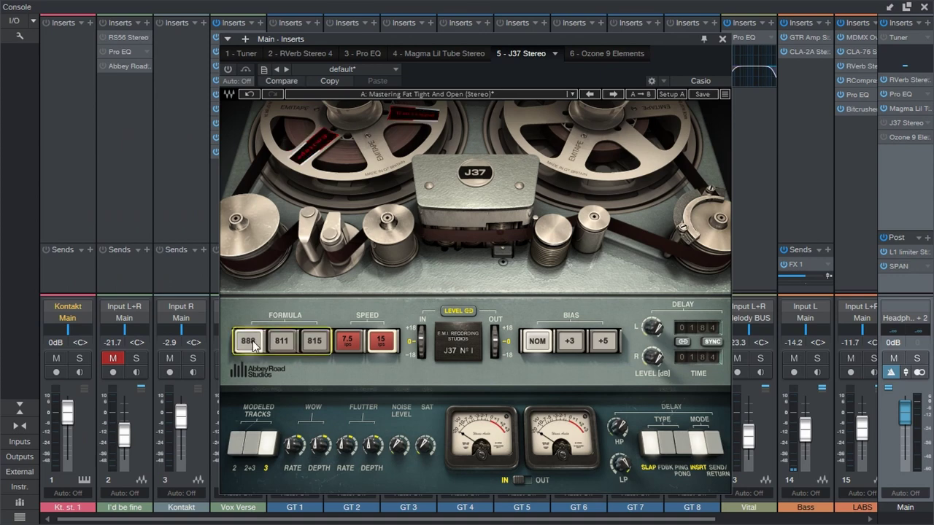
{"action": "left_click", "coordinate": [281, 343]}
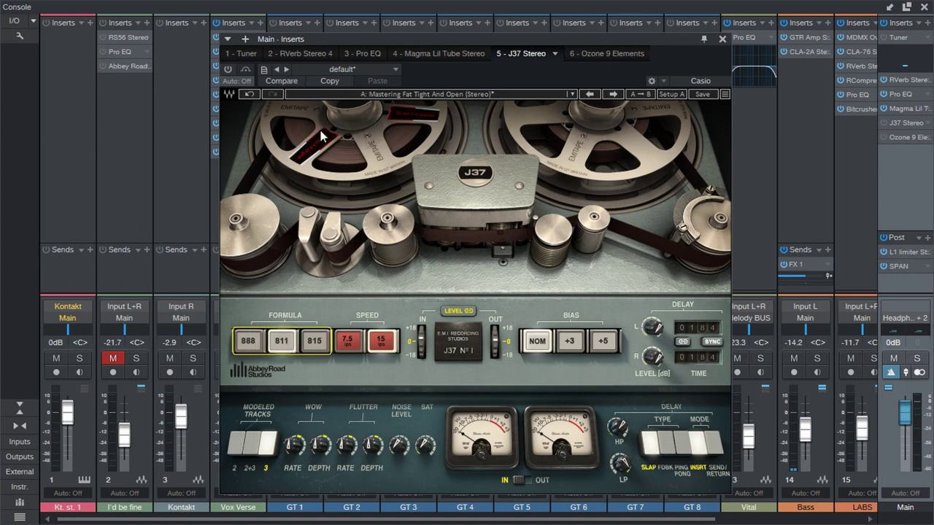
{"action": "left_click", "coordinate": [313, 343]}
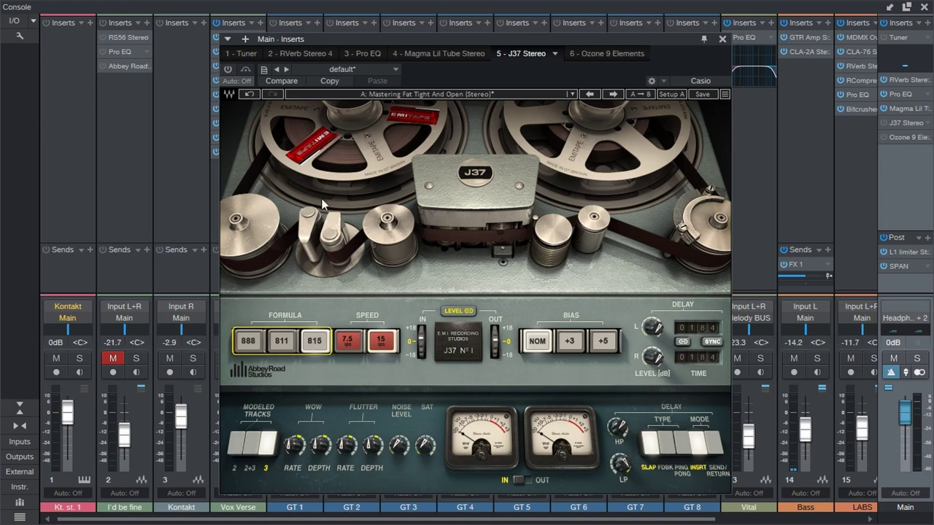
{"action": "left_click", "coordinate": [282, 348]}
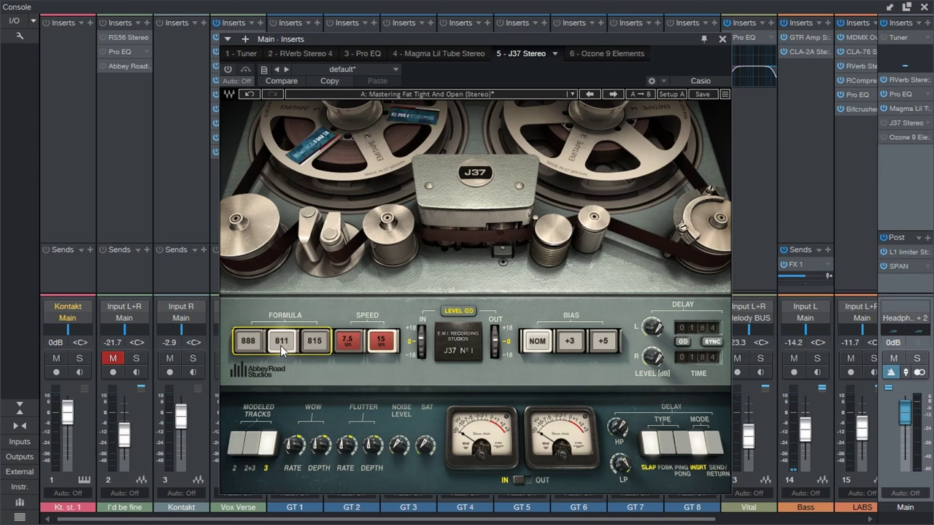
{"action": "left_click", "coordinate": [248, 343]}
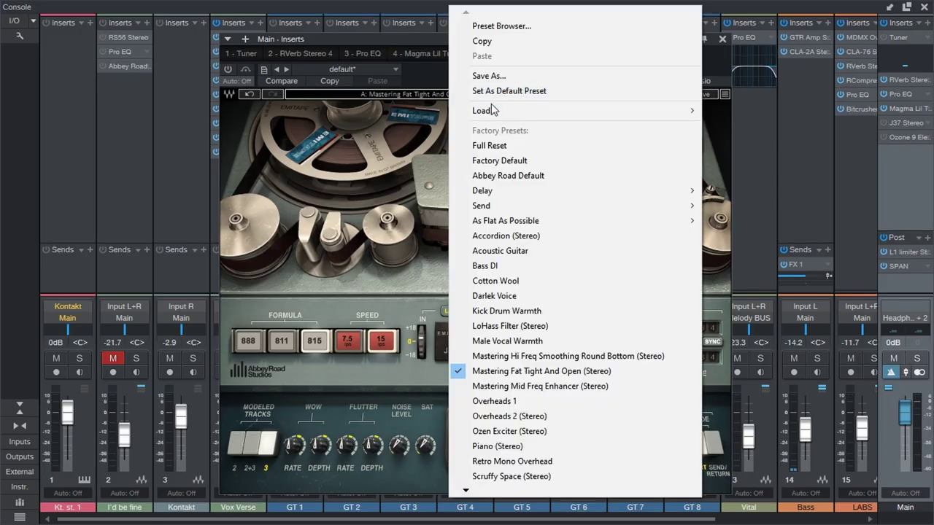
- Load the Abbey Road Default preset, start playback, and raise the J37 input to 0.4 dB
{"action": "left_click", "coordinate": [524, 177]}
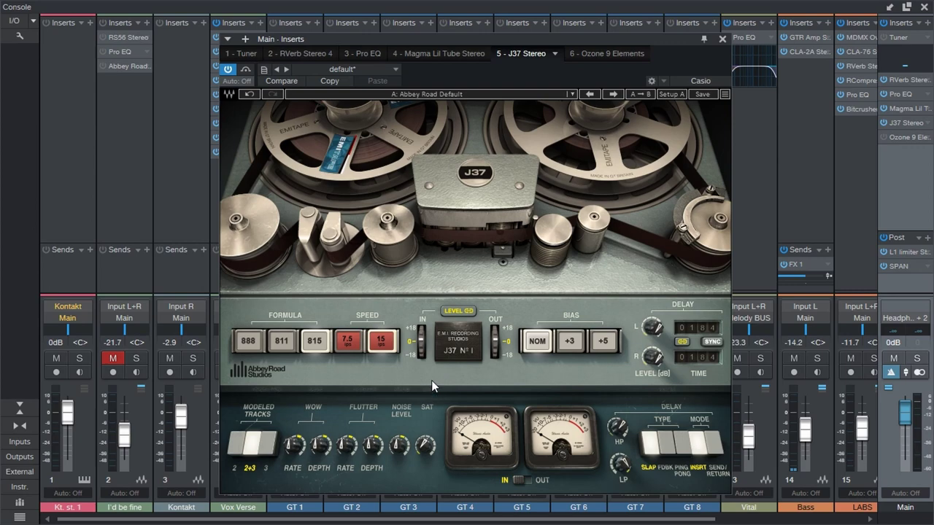
{"action": "key", "text": "space"}
{"action": "left_click_drag", "start_coordinate": [420, 341], "coordinate": [421, 339]}
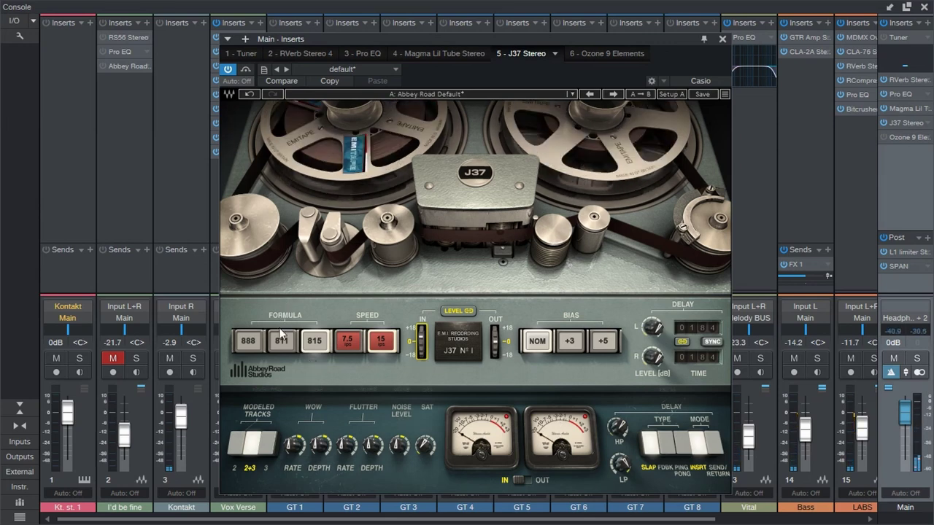
- Cycle the tape formula through 811 and 888, settle on 815, then close the J37 and dock the Console
{"action": "left_click", "coordinate": [308, 345]}
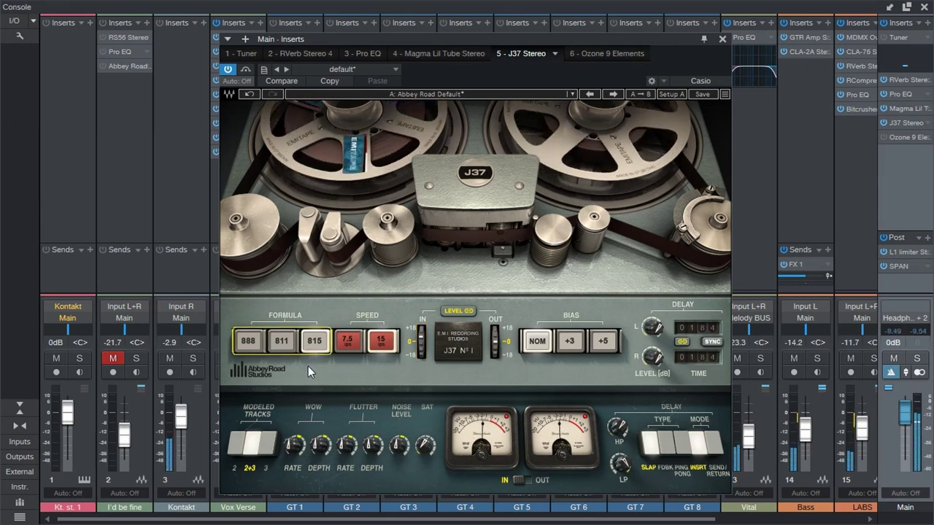
{"action": "left_click", "coordinate": [283, 343]}
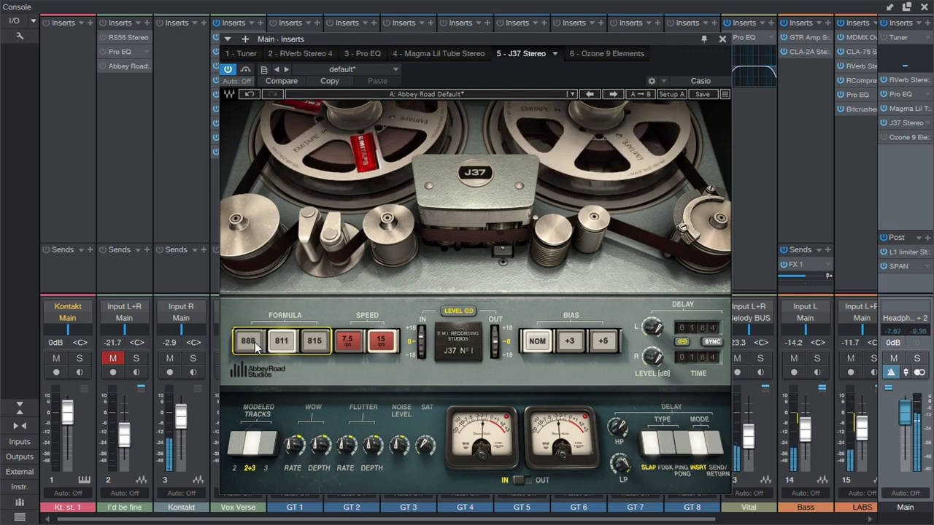
{"action": "left_click", "coordinate": [252, 343]}
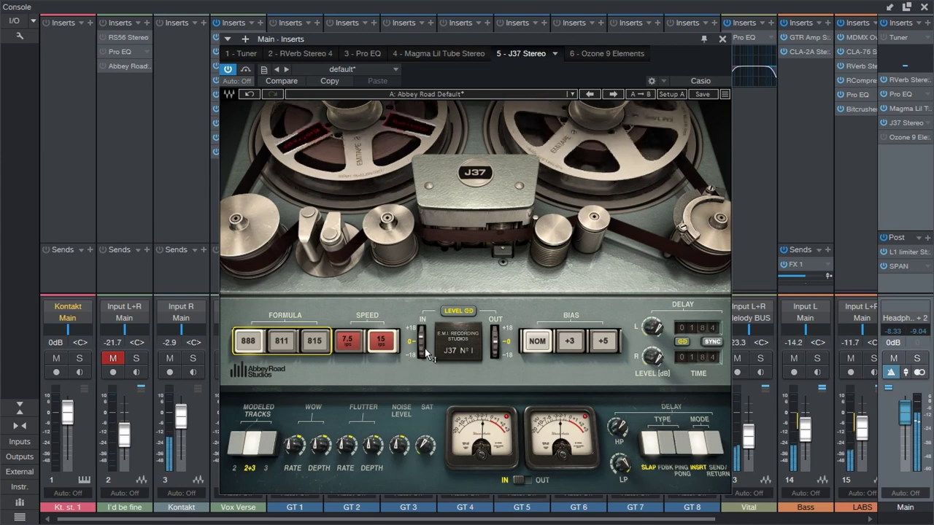
{"action": "left_click", "coordinate": [290, 346]}
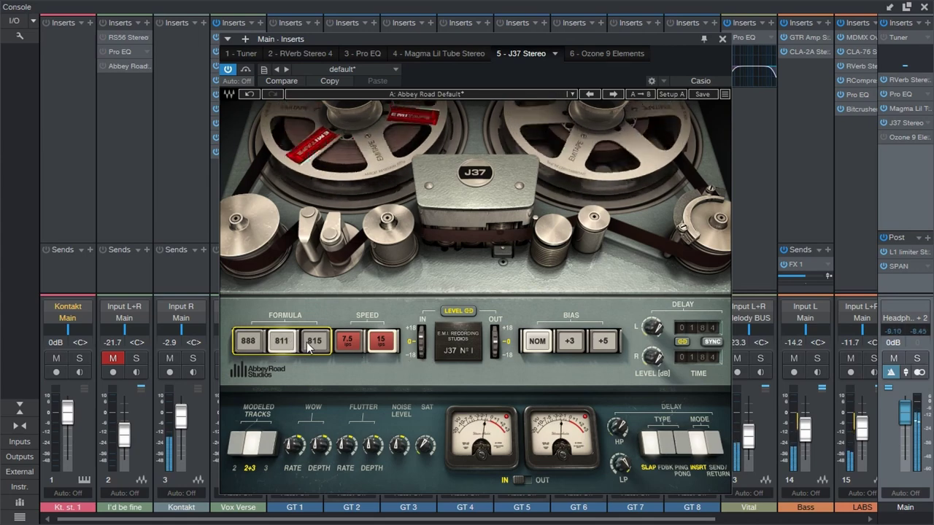
{"action": "left_click", "coordinate": [311, 347]}
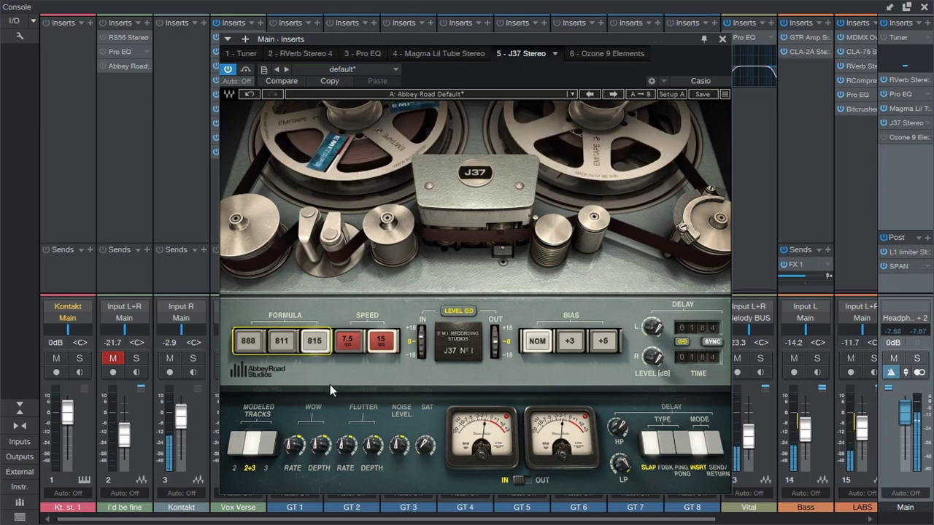
{"action": "left_click", "coordinate": [723, 39]}
{"action": "left_click", "coordinate": [906, 7]}
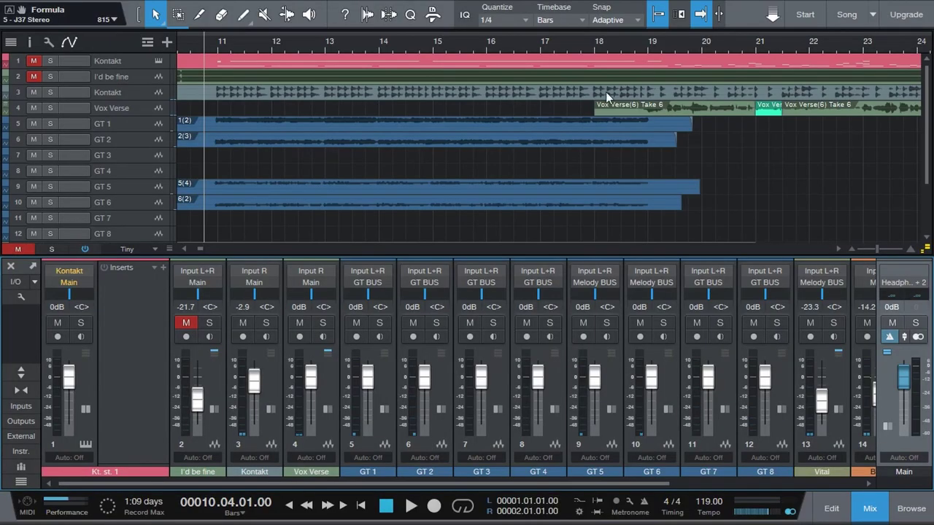
- Make Kontakt track 3 taller and bring the mixer back below the arrangement
{"action": "left_click", "coordinate": [10, 267]}
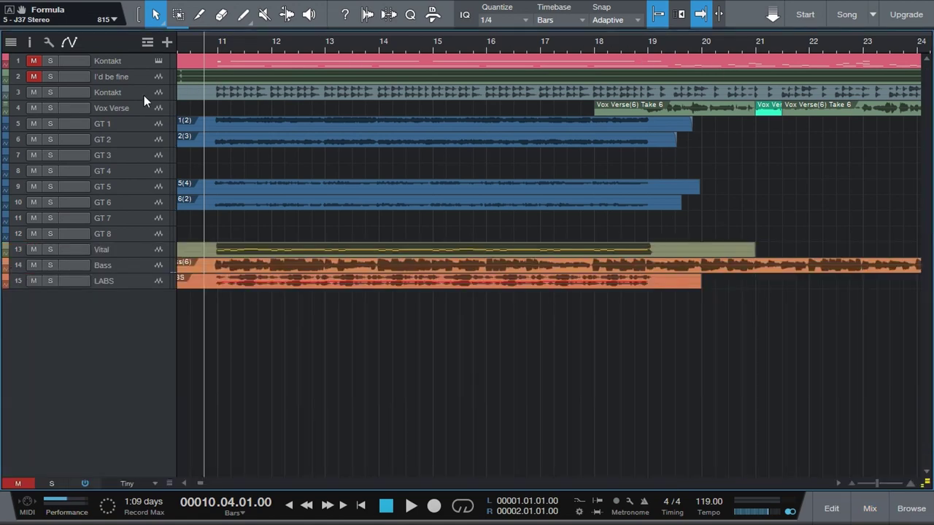
{"action": "left_click_drag", "start_coordinate": [134, 98], "coordinate": [130, 198]}
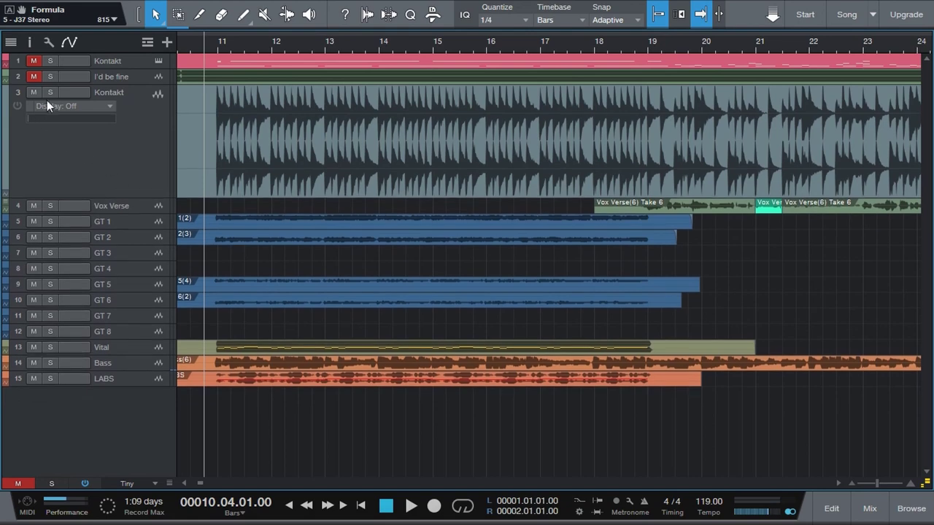
{"action": "left_click", "coordinate": [870, 509]}
{"action": "left_click", "coordinate": [869, 507]}
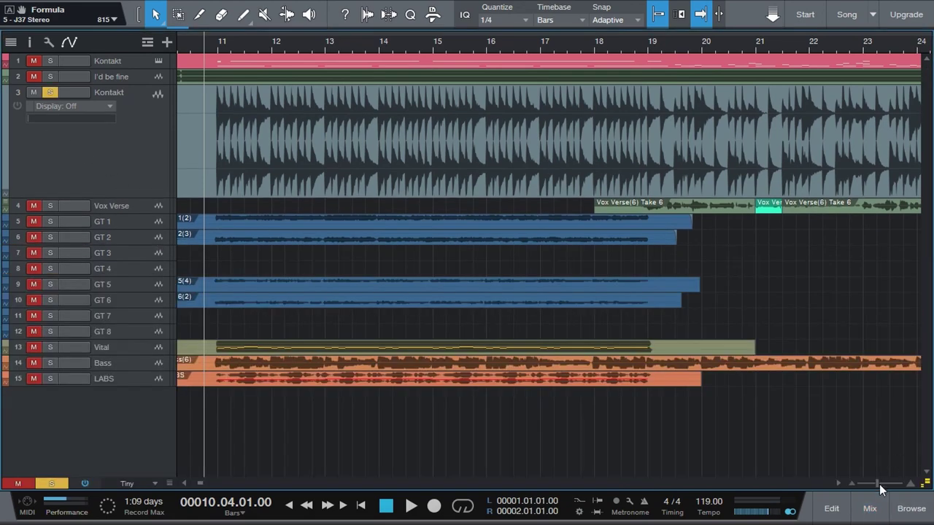
{"action": "left_click", "coordinate": [870, 503]}
- Start playback and reopen the J37 Stereo from the Main channel's inserts
{"action": "left_click", "coordinate": [888, 429]}
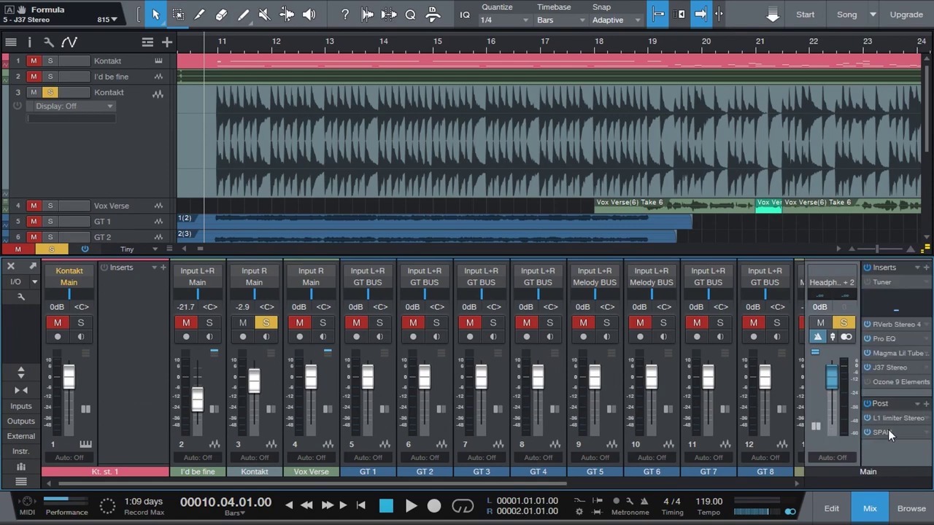
{"action": "key", "text": "space"}
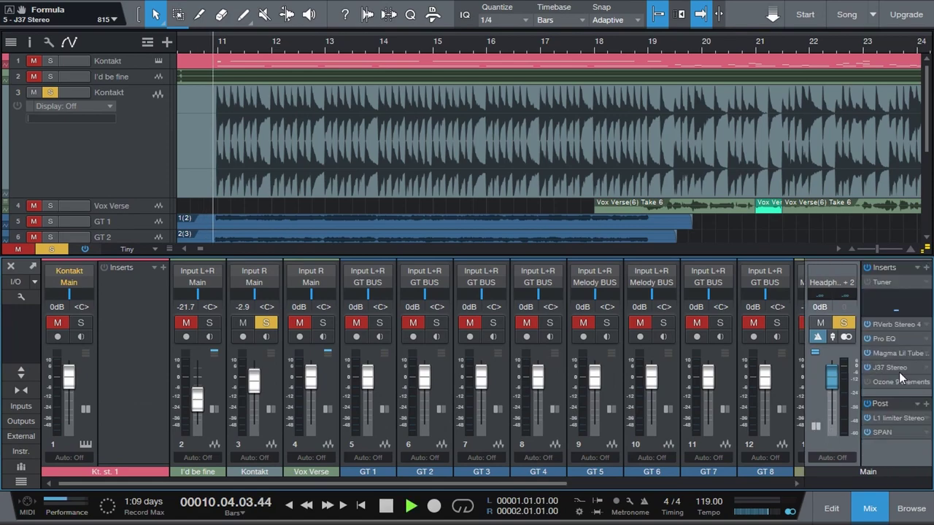
{"action": "left_click", "coordinate": [897, 369]}
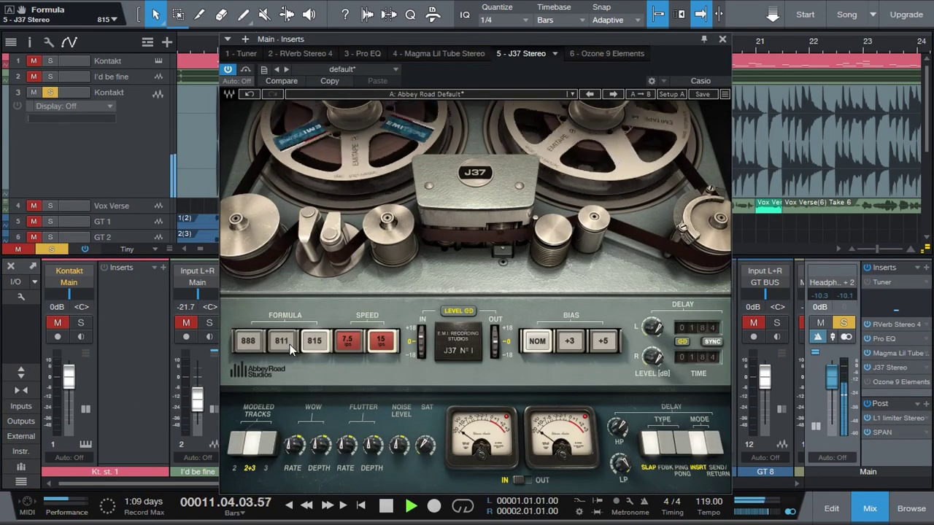
- Raise the J37 input level and compare the 811 and 888 tape formulas
{"action": "left_click_drag", "start_coordinate": [421, 339], "coordinate": [421, 314]}
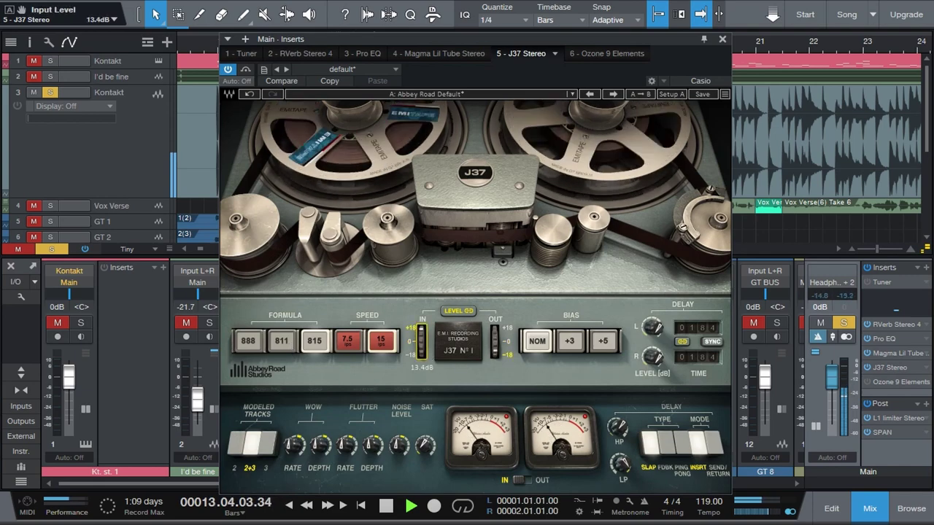
{"action": "left_click", "coordinate": [288, 342]}
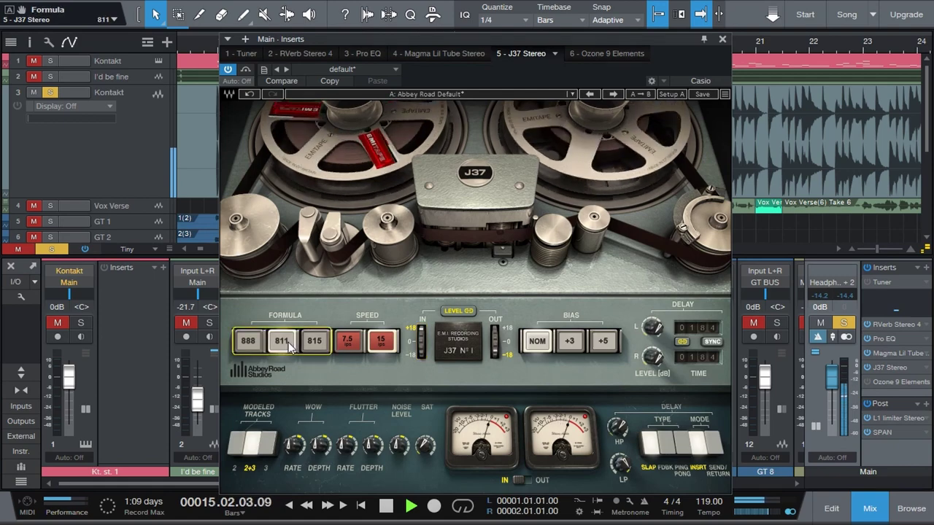
{"action": "left_click", "coordinate": [249, 345]}
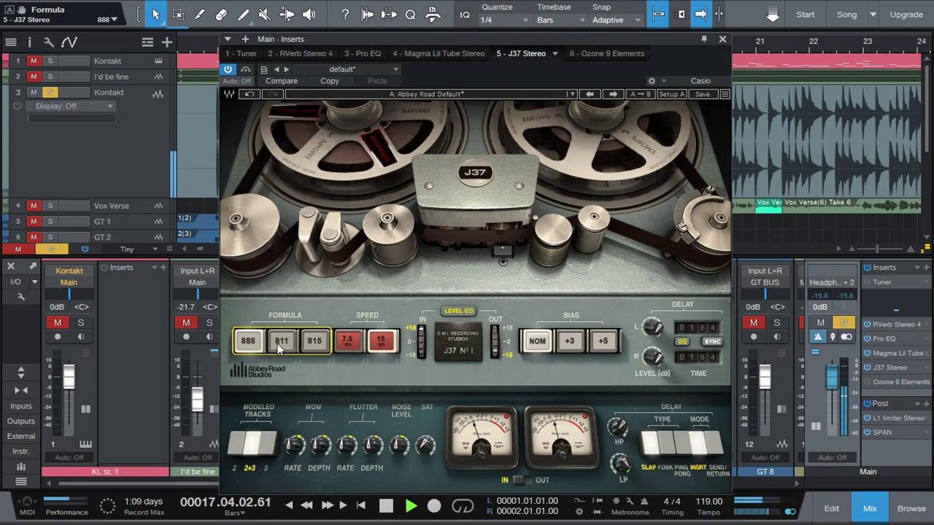
{"action": "left_click", "coordinate": [278, 343]}
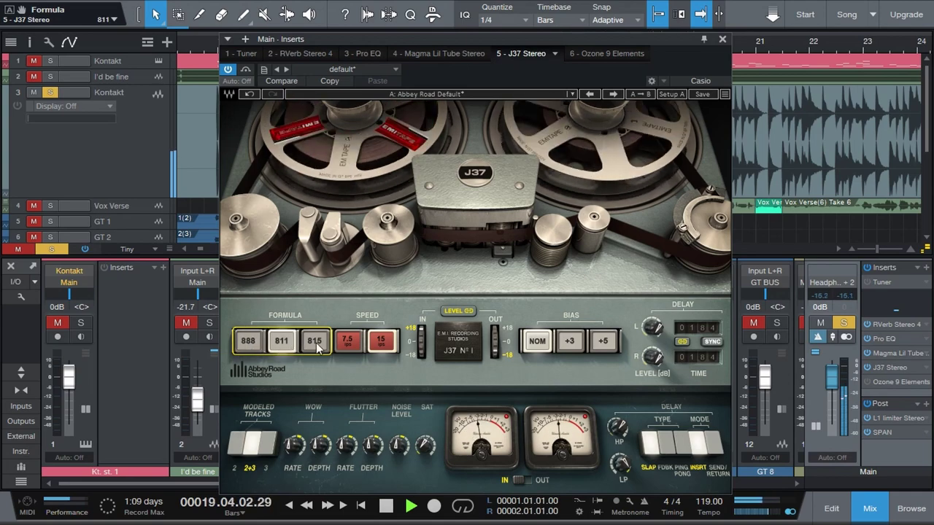
{"action": "left_click", "coordinate": [422, 341]}
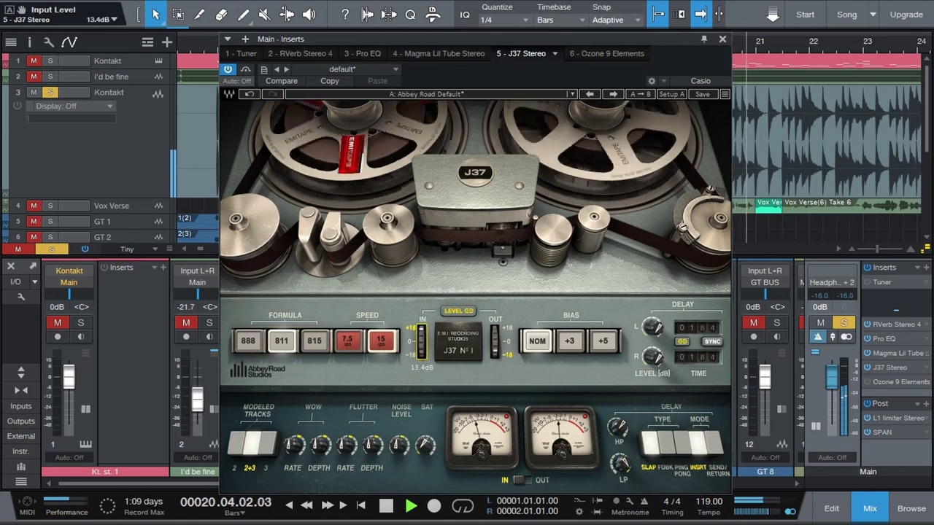
- Cycle through 815, 888 and 811 again, settle on 815, and stop playback
{"action": "left_click", "coordinate": [318, 342]}
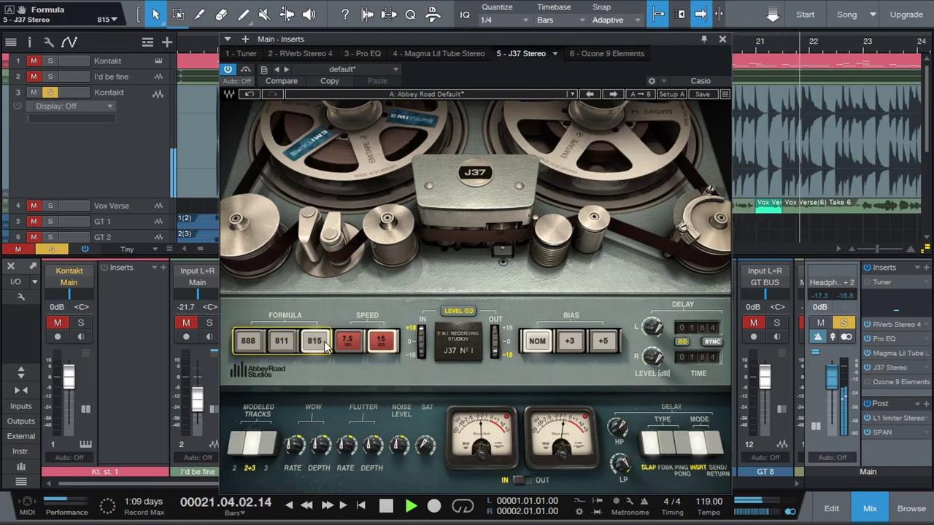
{"action": "left_click", "coordinate": [249, 343]}
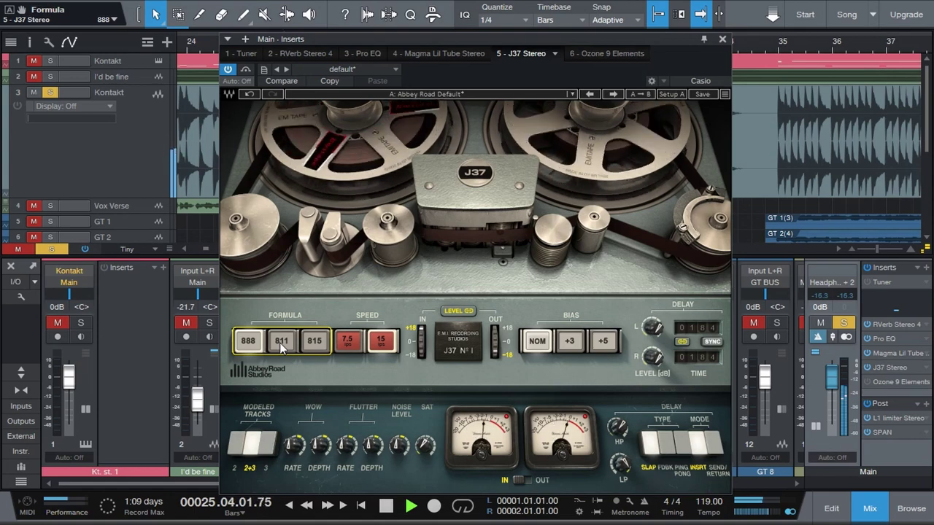
{"action": "left_click", "coordinate": [280, 342]}
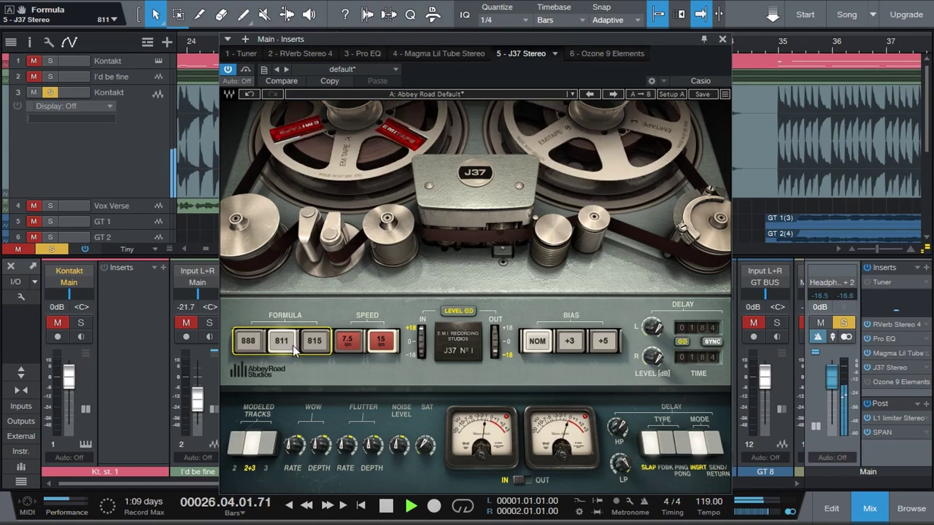
{"action": "left_click", "coordinate": [422, 348]}
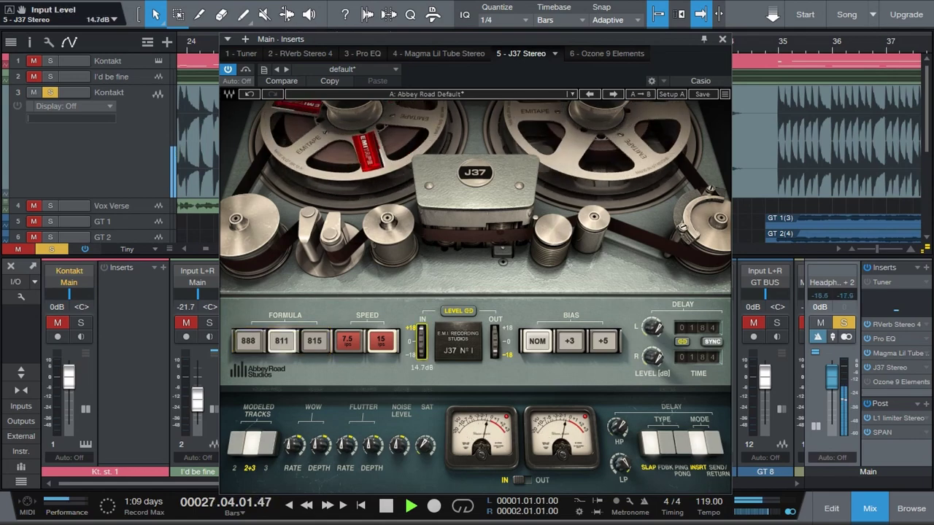
{"action": "left_click", "coordinate": [315, 342]}
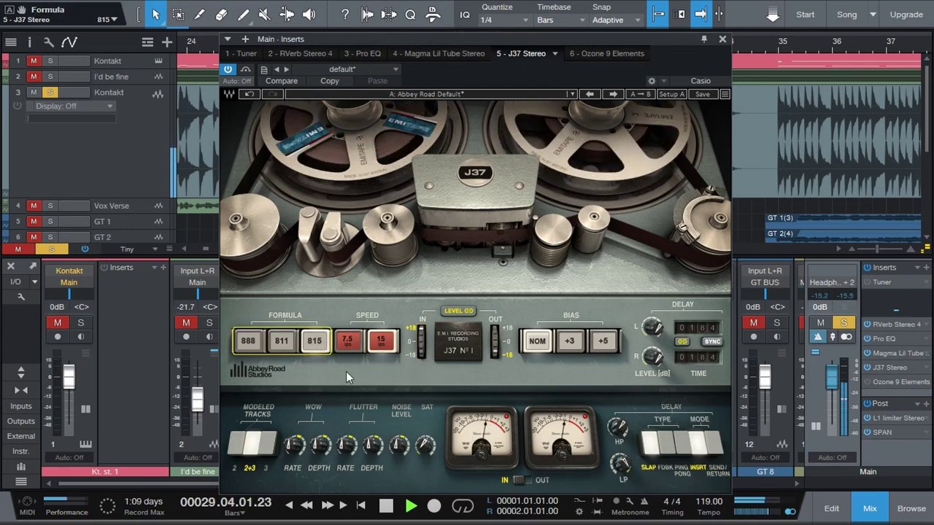
{"action": "key", "text": "space"}
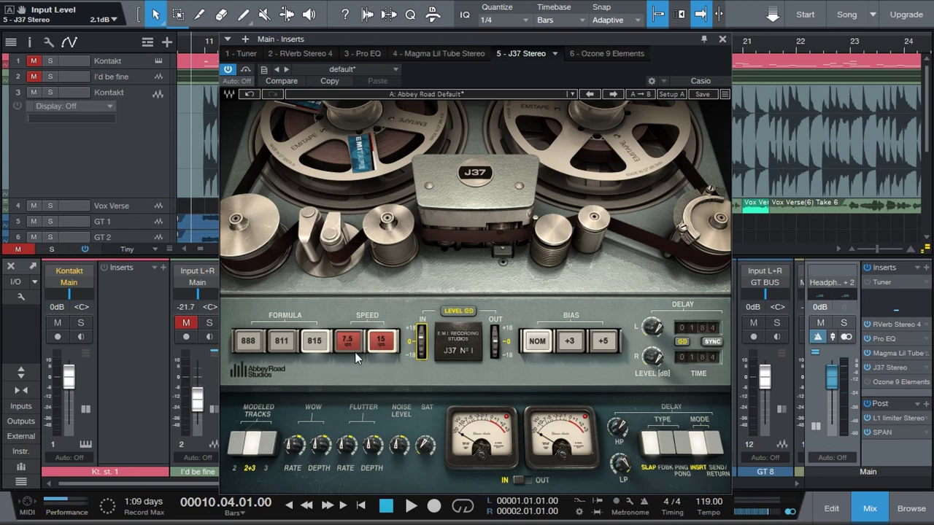
- Toggle the J37 tape speed between 7.5 and 15 ips during playback, ending on 15
{"action": "left_click", "coordinate": [356, 344]}
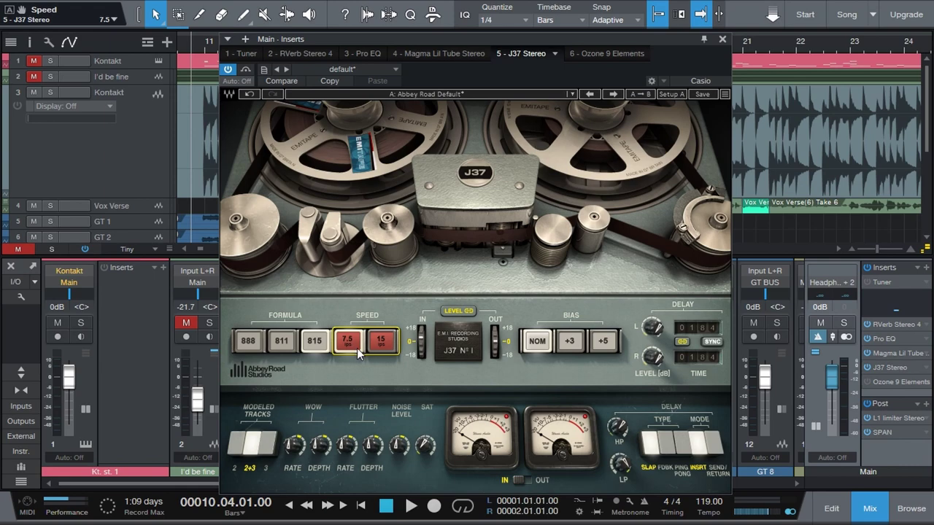
{"action": "left_click", "coordinate": [379, 344]}
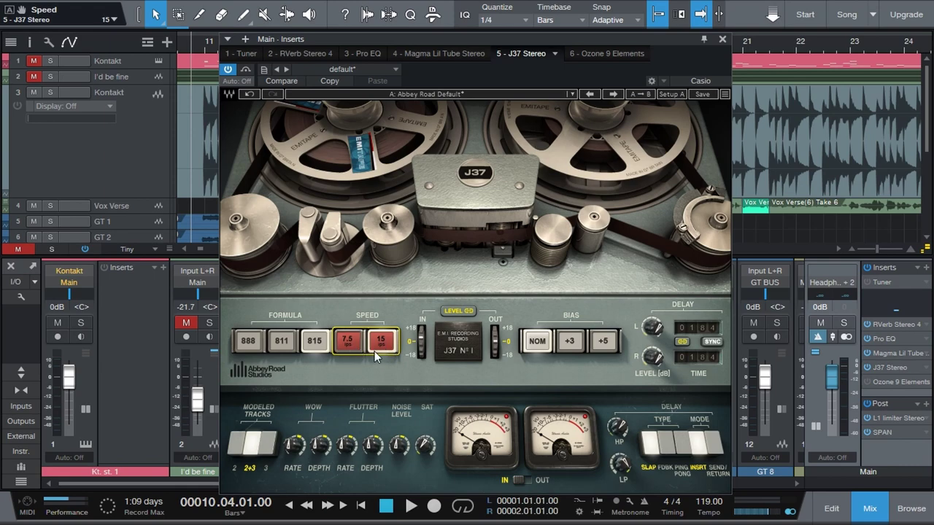
{"action": "key", "text": "space"}
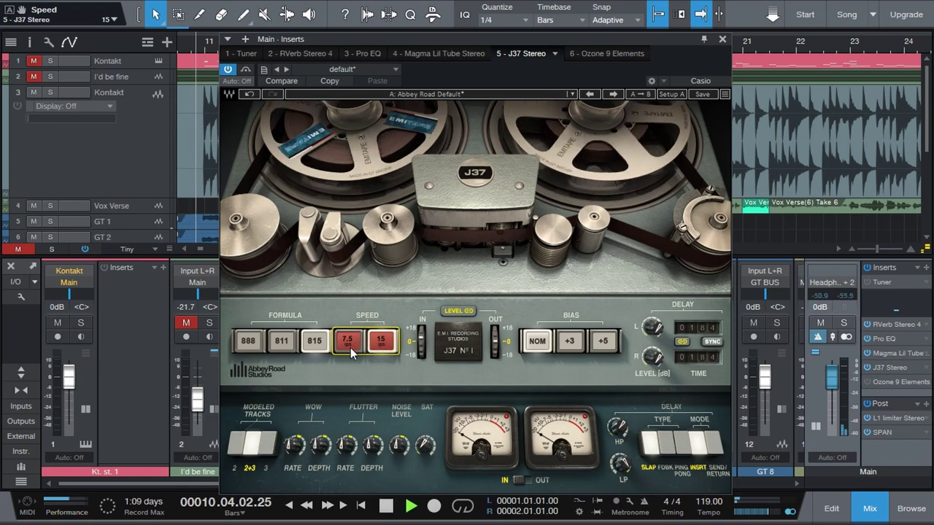
{"action": "left_click", "coordinate": [352, 346]}
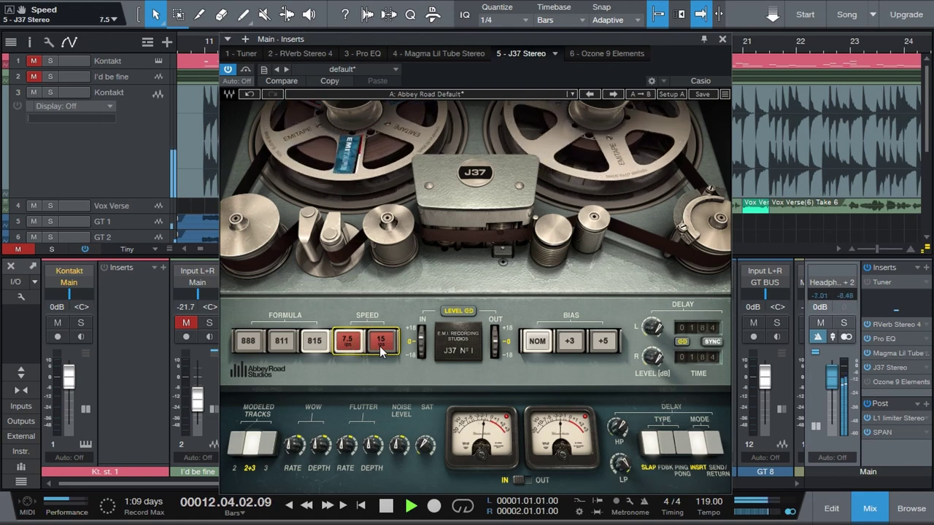
{"action": "left_click", "coordinate": [380, 345]}
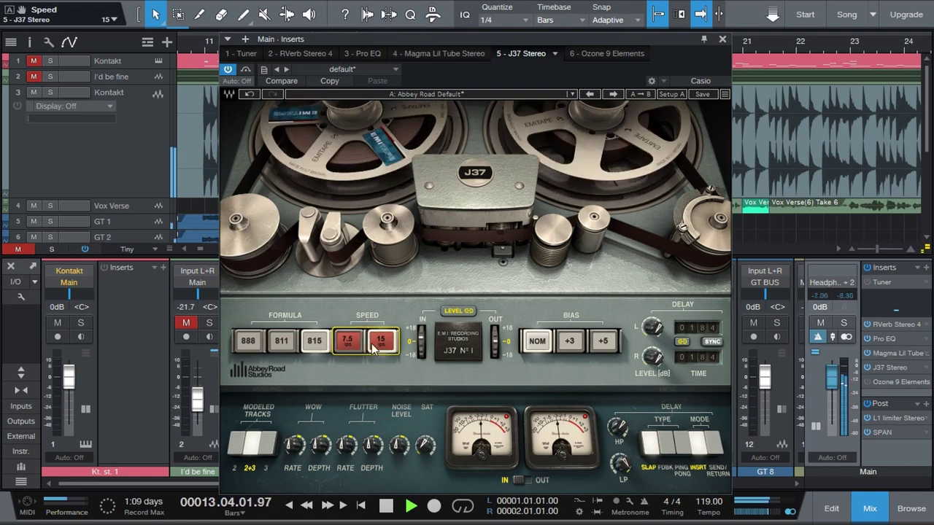
{"action": "left_click", "coordinate": [355, 347]}
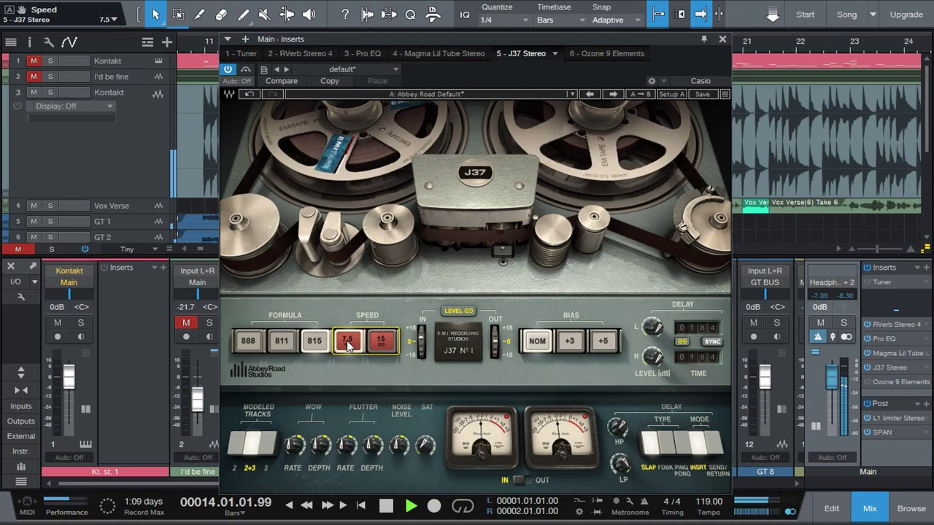
{"action": "left_click", "coordinate": [389, 347]}
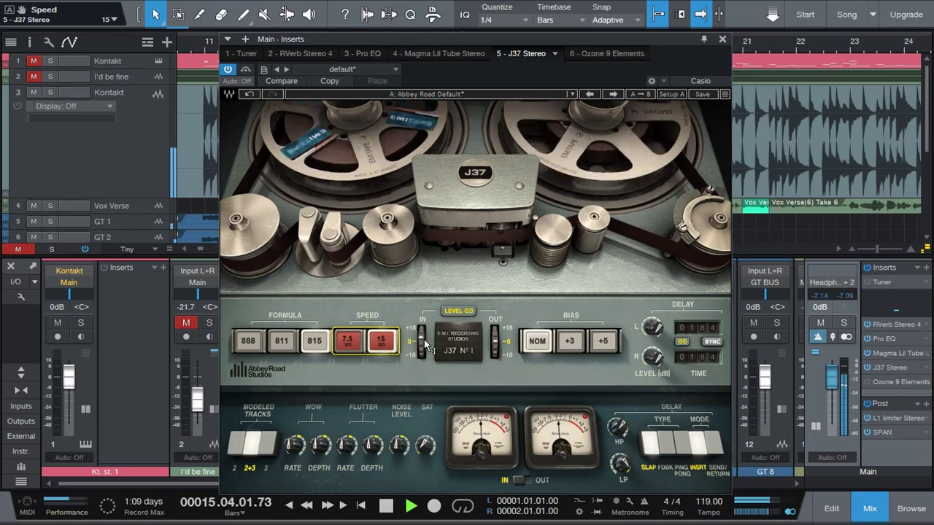
- Fine-tune the J37 input level to about 3.7 dB and restart playback
{"action": "left_click", "coordinate": [423, 340]}
{"action": "left_click_drag", "start_coordinate": [422, 342], "coordinate": [422, 339]}
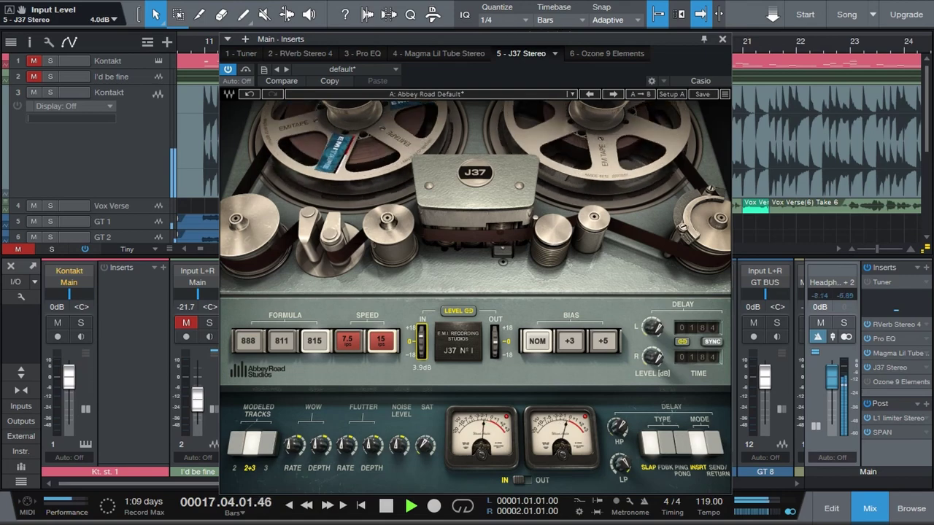
{"action": "left_click_drag", "start_coordinate": [421, 337], "coordinate": [421, 339]}
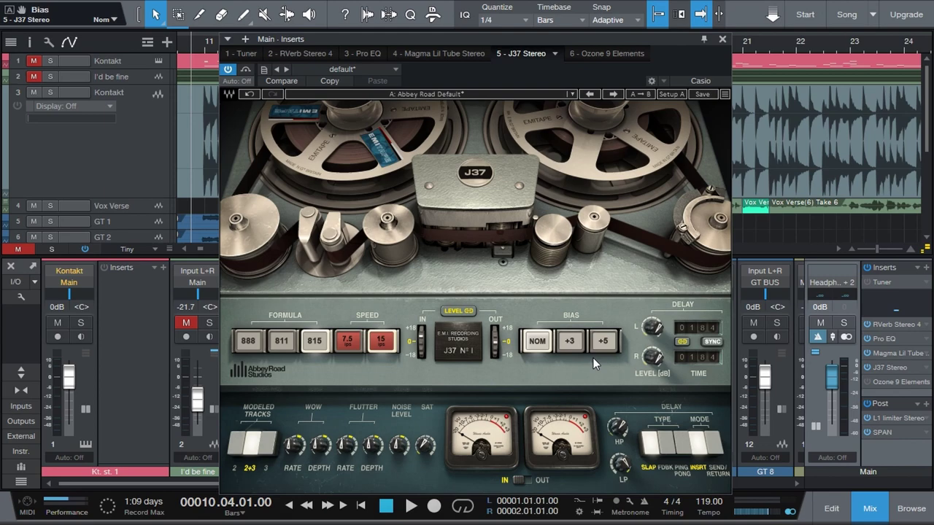
{"action": "key", "text": "space"}
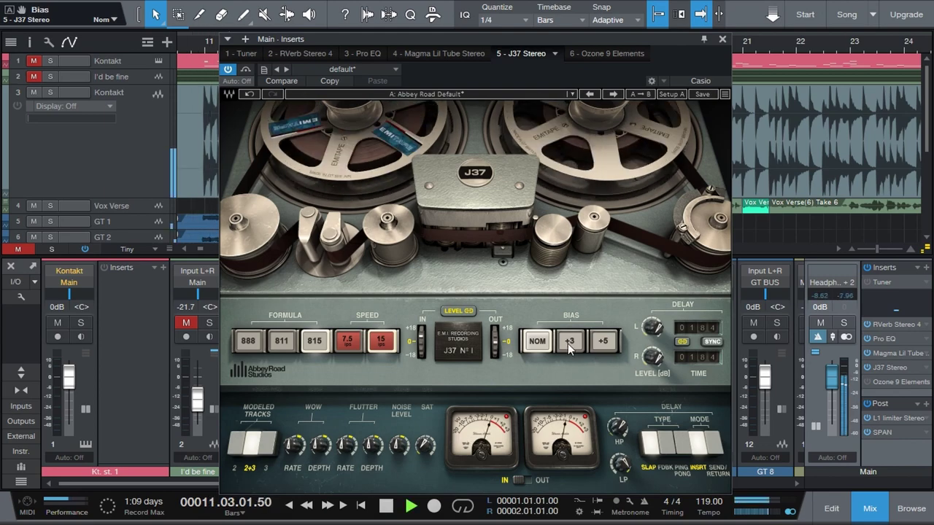
{"action": "left_click", "coordinate": [568, 342]}
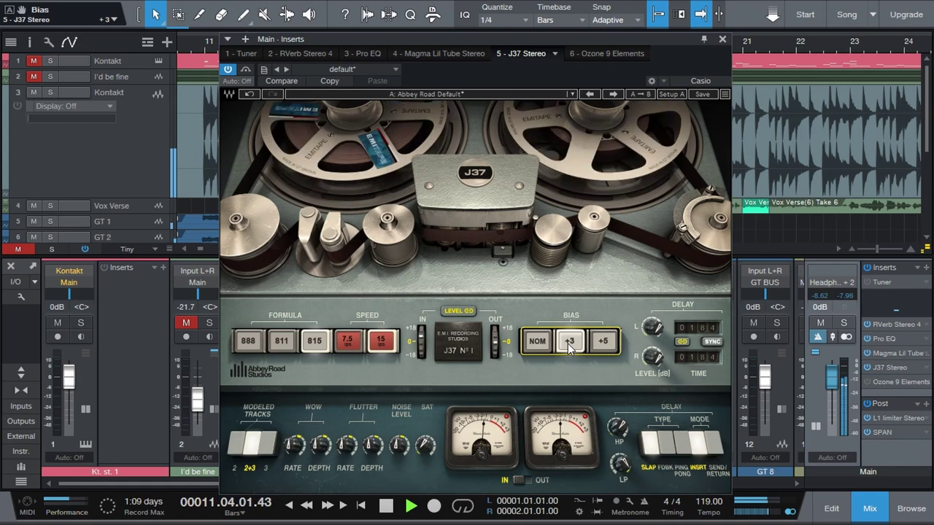
{"action": "left_click", "coordinate": [605, 342]}
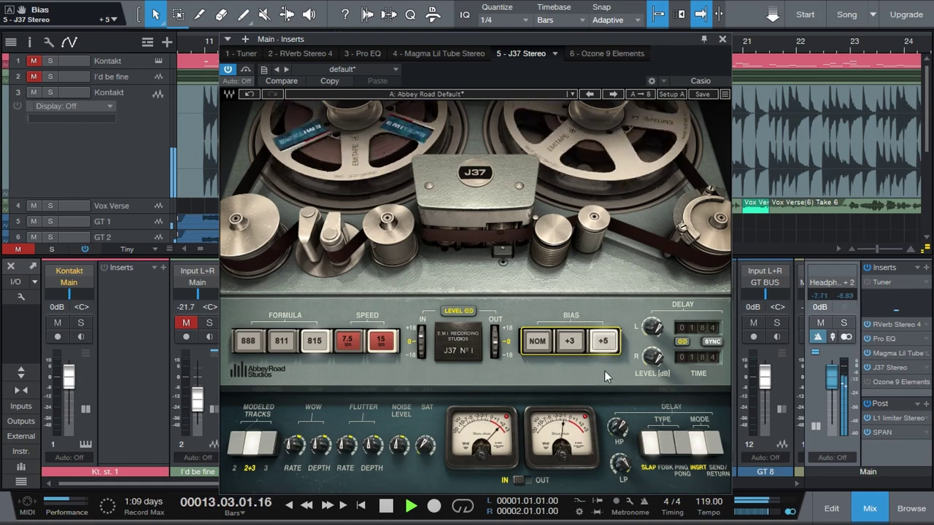
{"action": "left_click", "coordinate": [537, 342]}
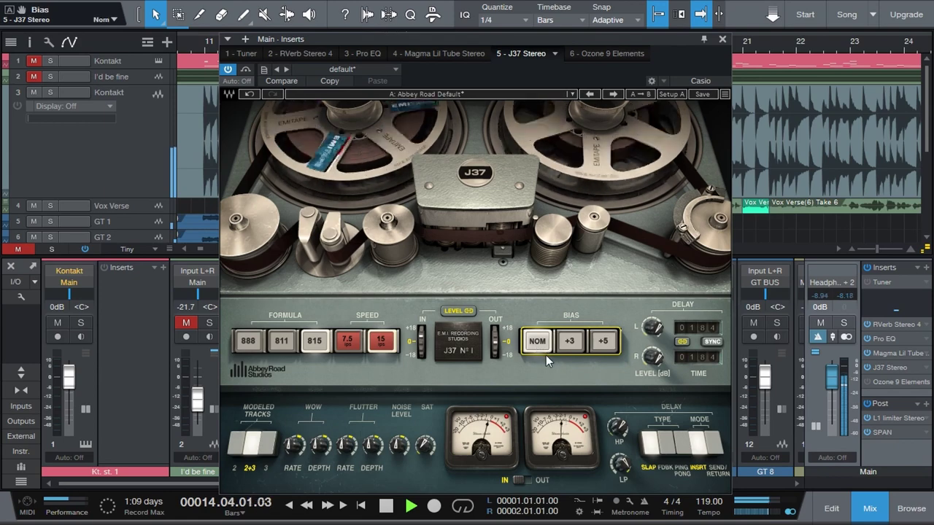
{"action": "key", "text": "space"}
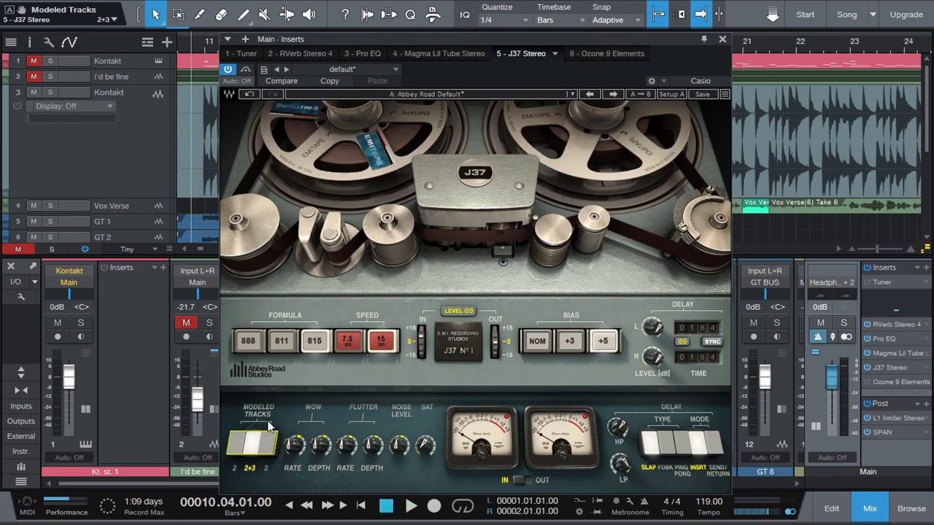
- Switch Modeled Tracks through 2, 2+3 and 3, settling back on 2+3
{"action": "left_click", "coordinate": [236, 450]}
{"action": "left_click", "coordinate": [252, 449]}
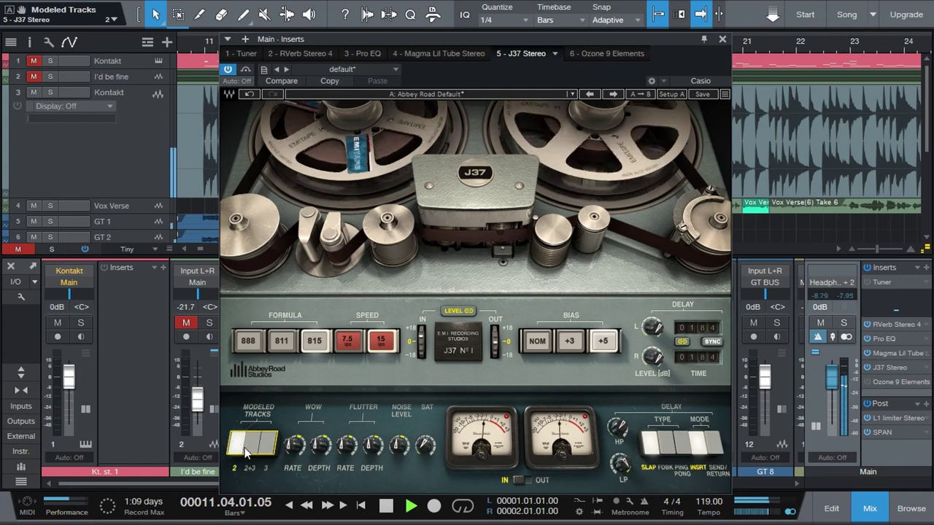
{"action": "left_click", "coordinate": [268, 451]}
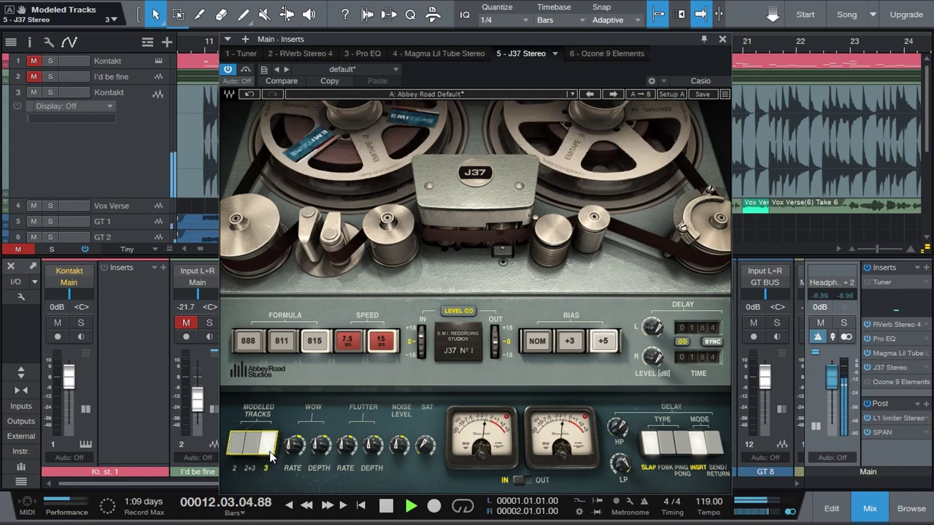
{"action": "left_click", "coordinate": [254, 449]}
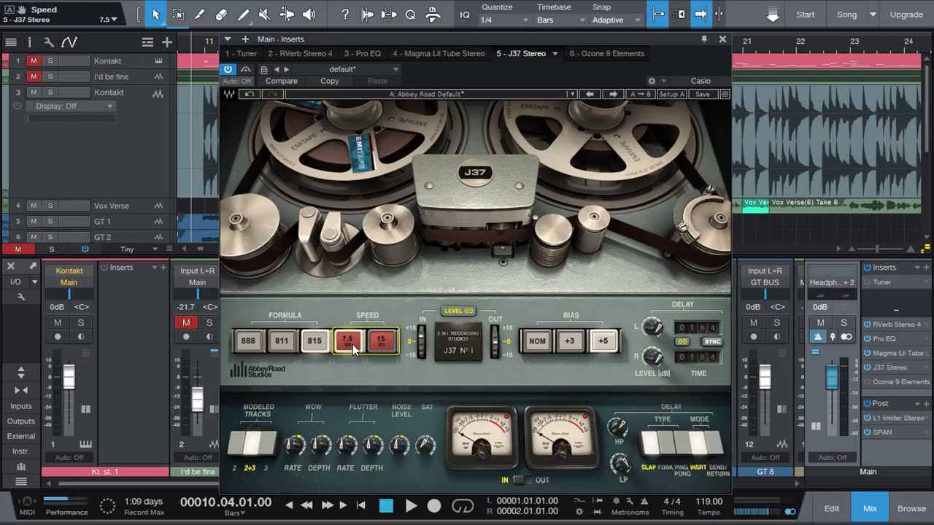
- Set formula 888 with modeled track 2, A/B the J37 against bypass, stop playback, bypass Magma Lil Tube
{"action": "left_click", "coordinate": [248, 346]}
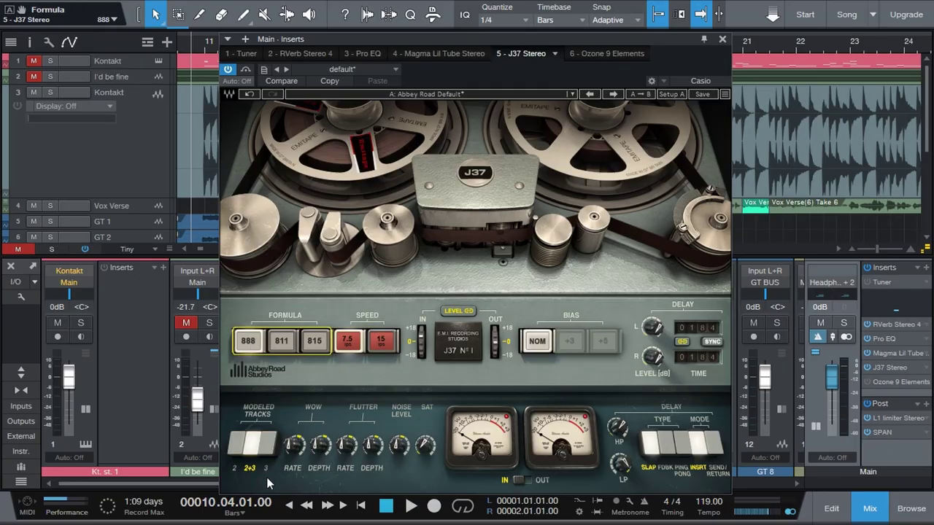
{"action": "left_click", "coordinate": [236, 448]}
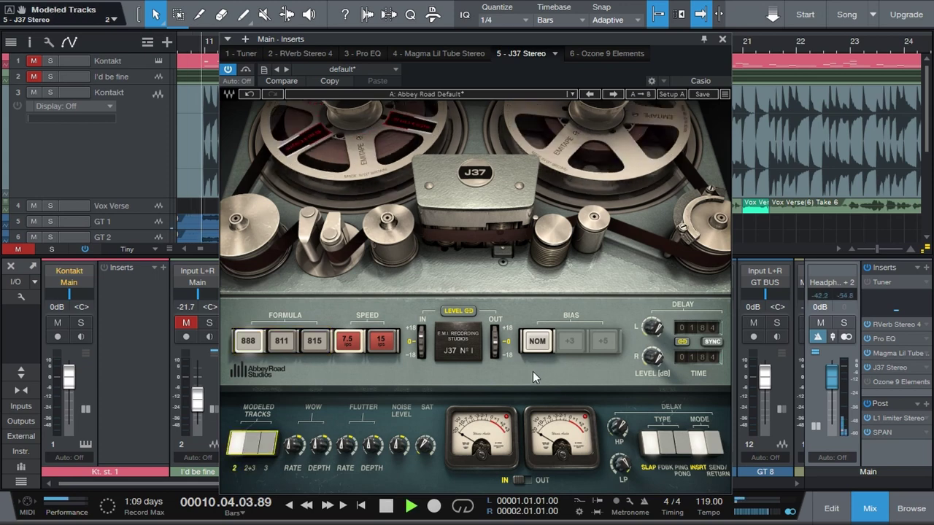
{"action": "left_click", "coordinate": [229, 69]}
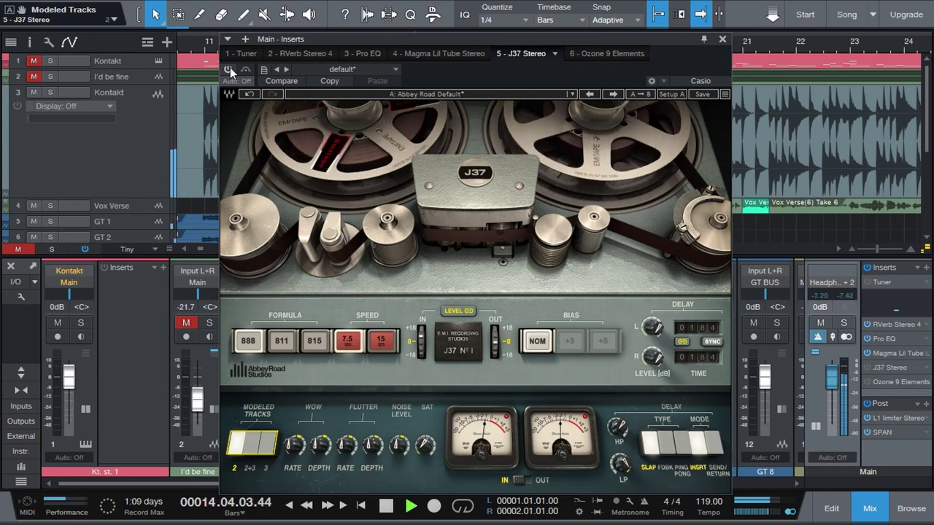
{"action": "left_click", "coordinate": [230, 68]}
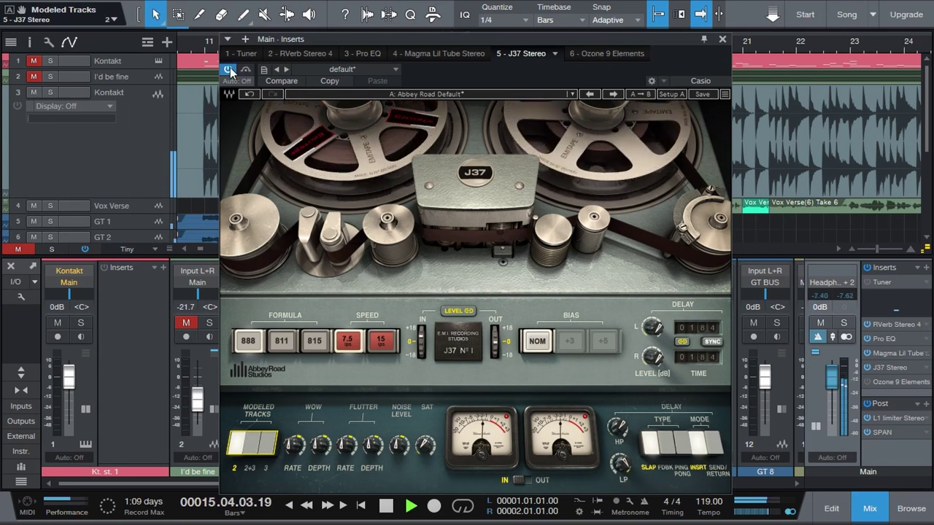
{"action": "left_click", "coordinate": [230, 68]}
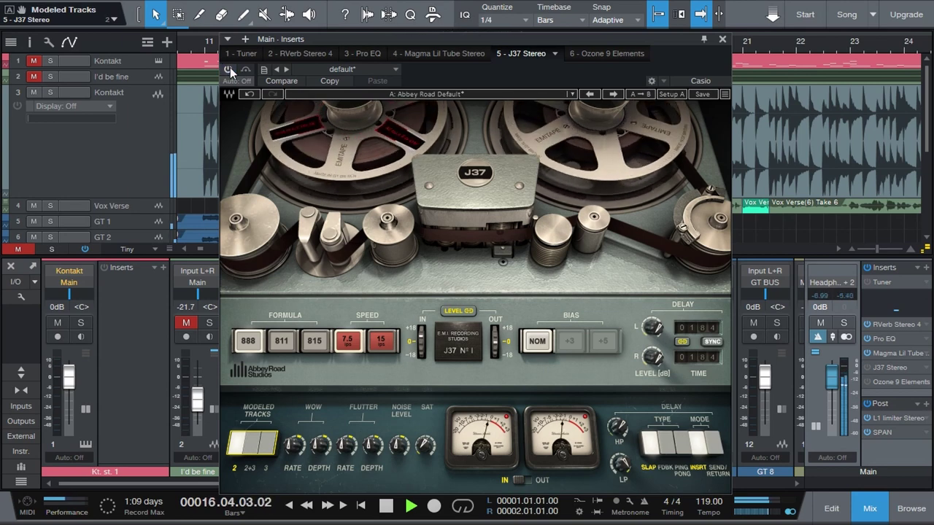
{"action": "left_click", "coordinate": [229, 70]}
{"action": "key", "text": "space"}
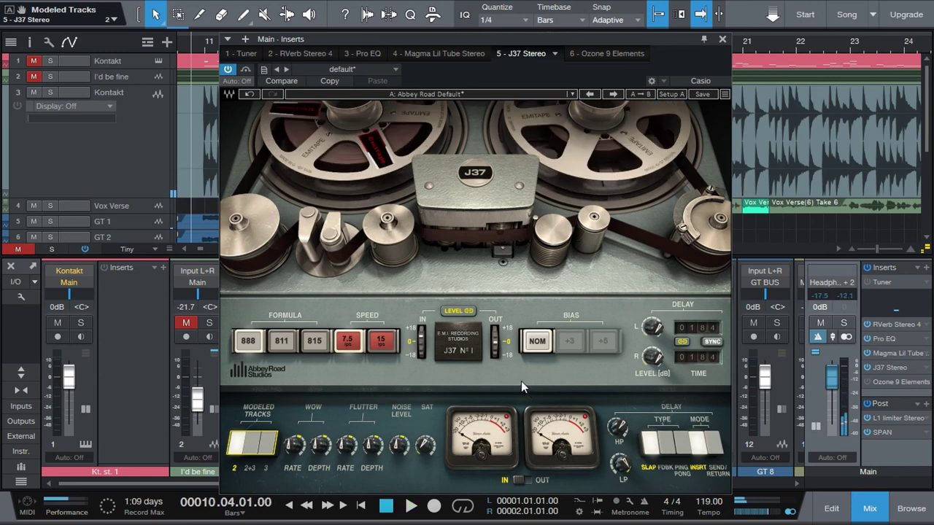
{"action": "left_click", "coordinate": [868, 351]}
- Close the Magma Lil Tube editor on Main and reopen the J37 Stereo editor at Abbey Road Default
{"action": "left_click", "coordinate": [893, 353]}
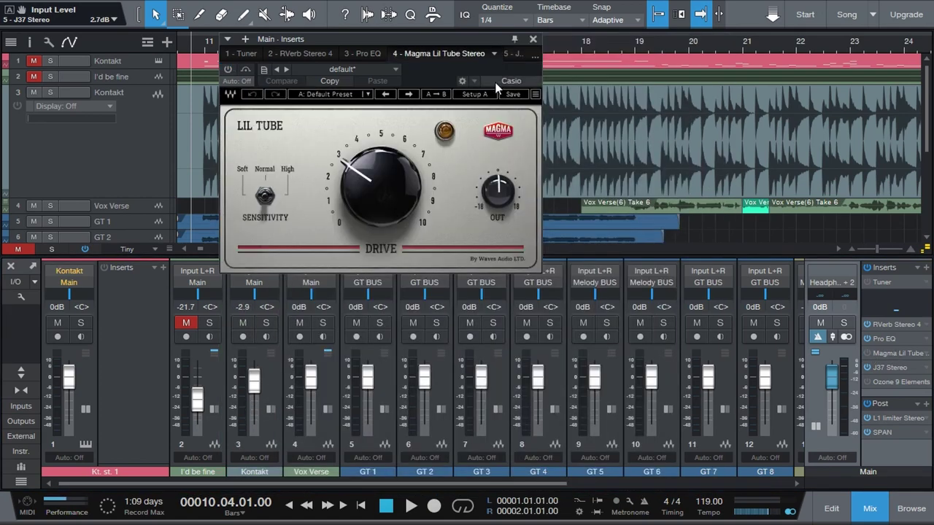
{"action": "left_click", "coordinate": [533, 40]}
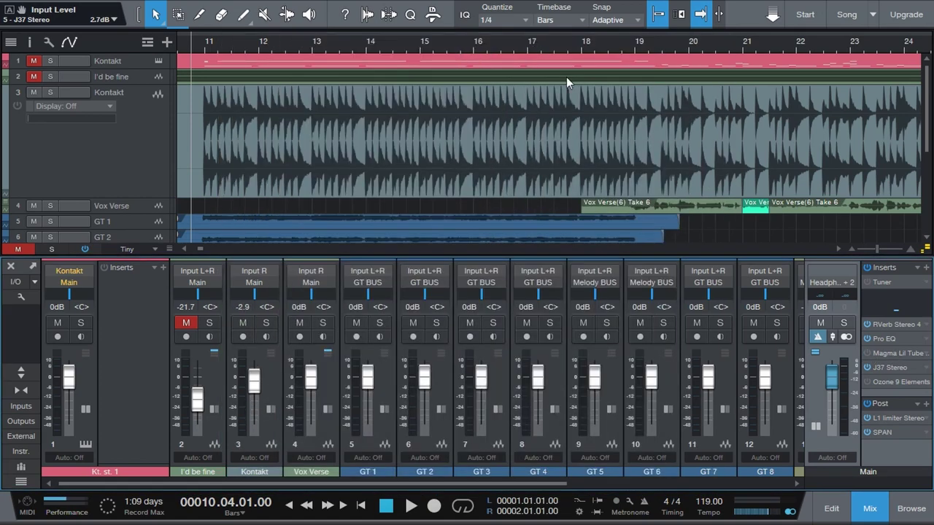
{"action": "double_click", "coordinate": [893, 366]}
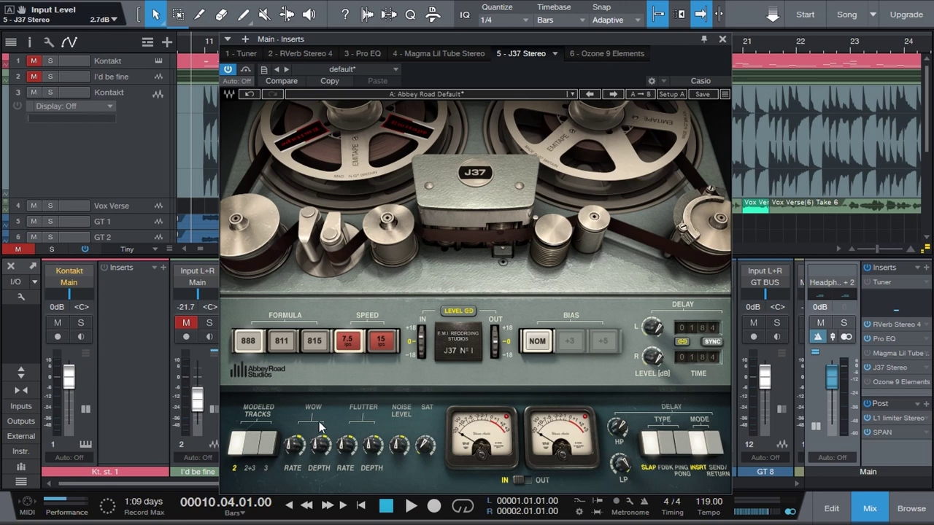
- Turn the master J37's wow depth and wow rate down, leaving the flutter rate at 1.4, then play
{"action": "mouse_move", "coordinate": [312, 439]}
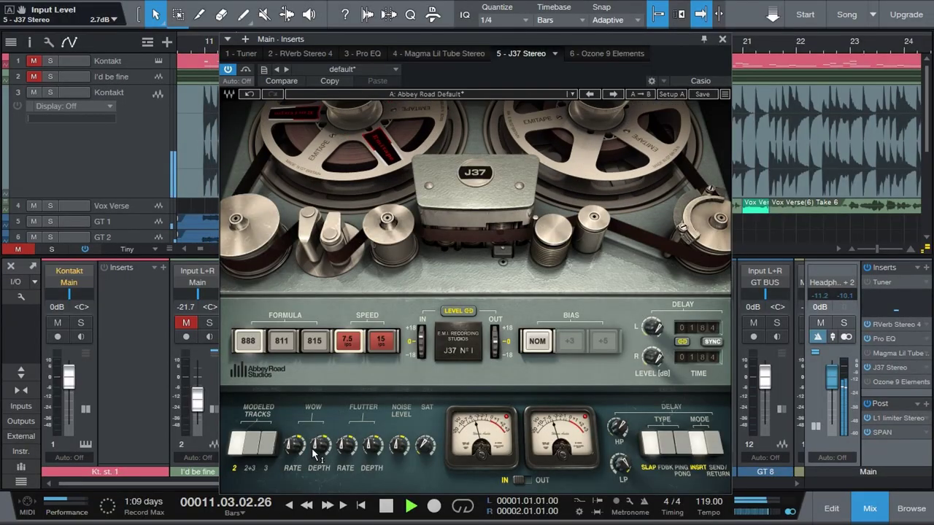
{"action": "left_click_drag", "start_coordinate": [319, 454], "coordinate": [294, 450]}
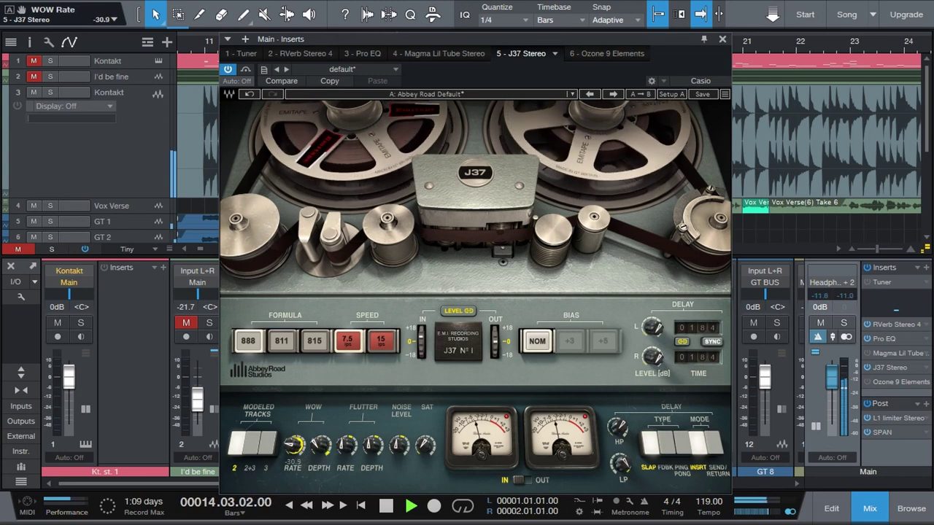
{"action": "left_click_drag", "start_coordinate": [294, 451], "coordinate": [294, 455]}
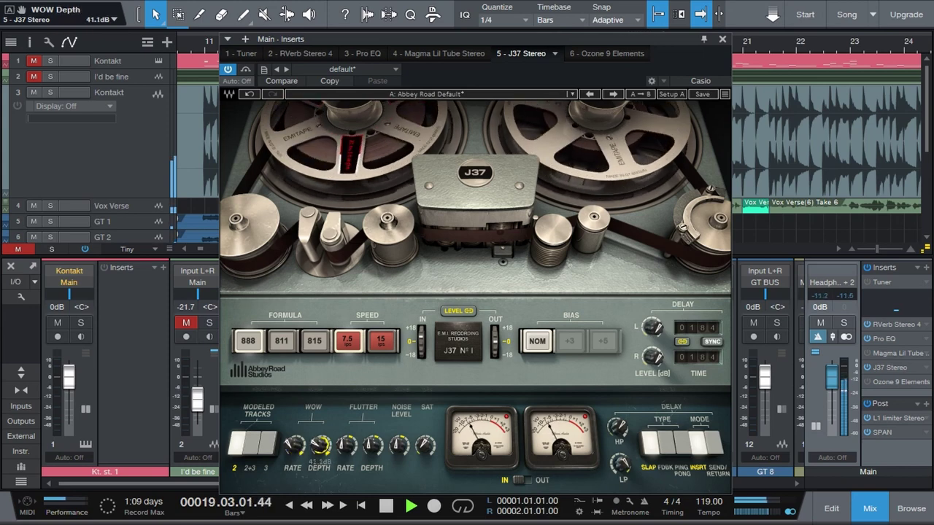
{"action": "scroll", "coordinate": [319, 445], "scroll_direction": "down", "scroll_amount": 10}
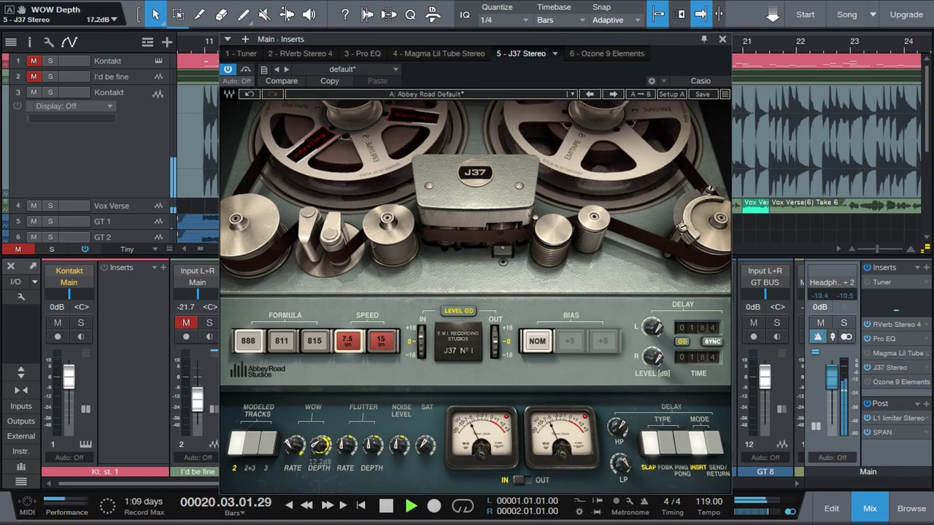
{"action": "scroll", "coordinate": [320, 445], "scroll_direction": "down", "scroll_amount": 2}
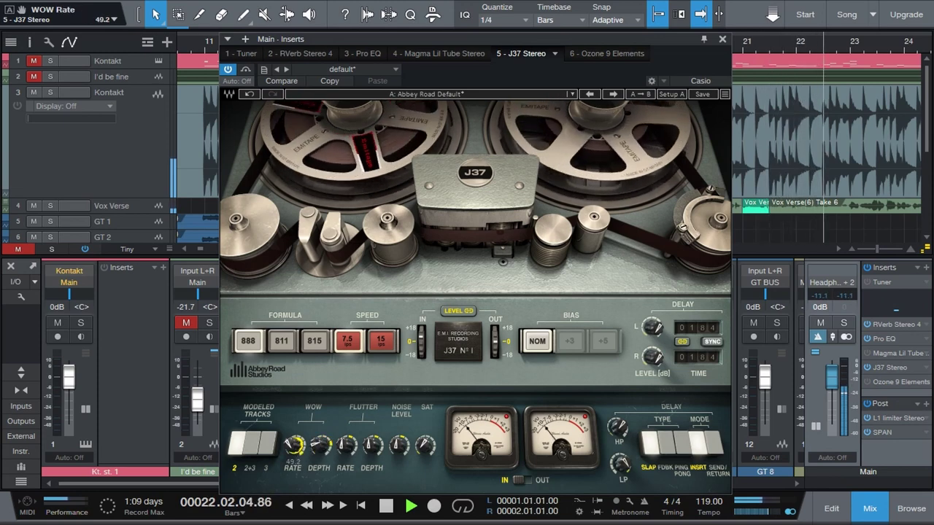
{"action": "scroll", "coordinate": [294, 445], "scroll_direction": "down", "scroll_amount": 5}
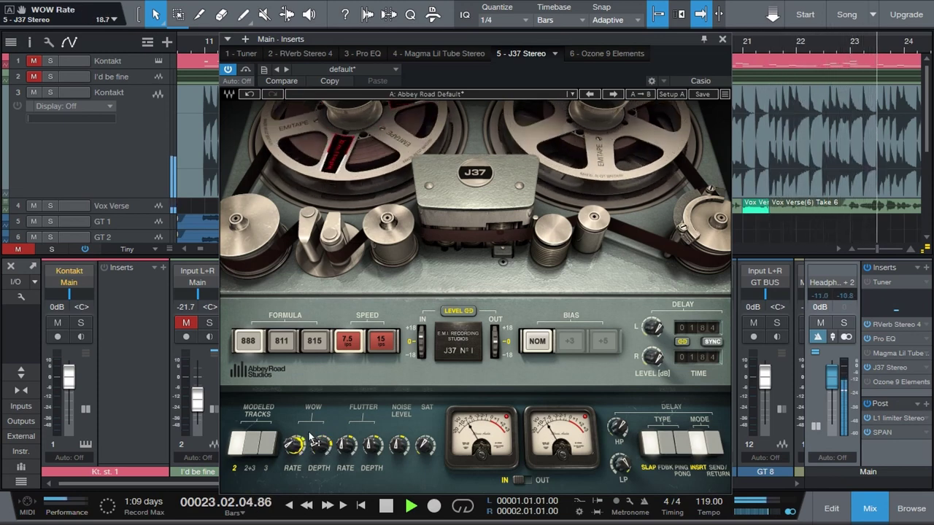
{"action": "scroll", "coordinate": [294, 445], "scroll_direction": "down", "scroll_amount": 10}
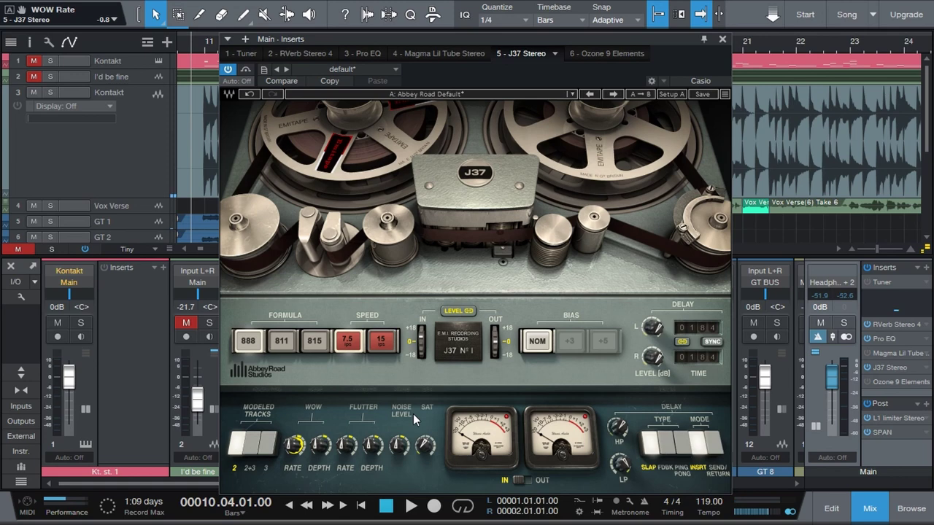
{"action": "key", "text": "space"}
- Raise flutter rate to about 16.4, flutter depth to about 31 dB, and wow rate to about 26
{"action": "mouse_move", "coordinate": [347, 445]}
{"action": "left_mouse_down"}
{"action": "mouse_move", "coordinate": [372, 438]}
{"action": "mouse_move", "coordinate": [346, 438]}
{"action": "mouse_move", "coordinate": [346, 420]}
{"action": "mouse_move", "coordinate": [347, 473]}
{"action": "mouse_move", "coordinate": [347, 454]}
{"action": "left_mouse_up"}
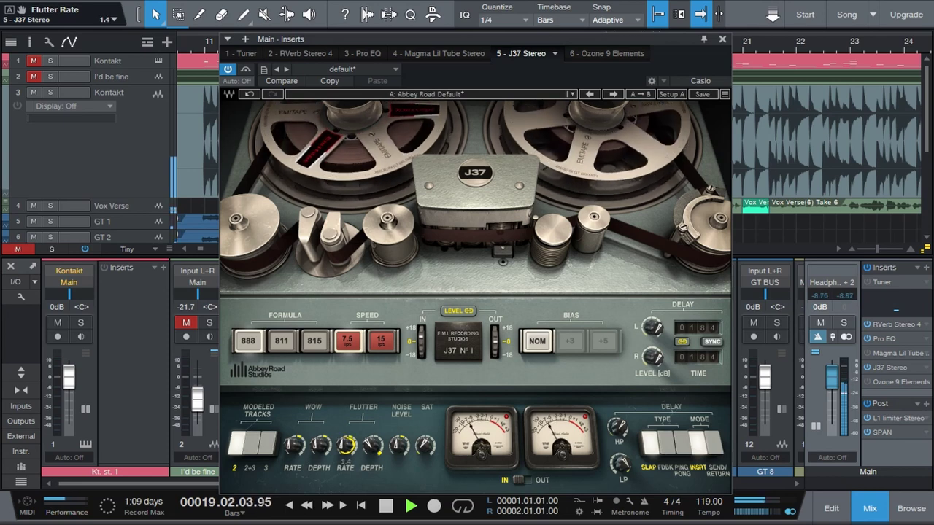
{"action": "mouse_move", "coordinate": [377, 450]}
{"action": "left_mouse_down"}
{"action": "mouse_move", "coordinate": [377, 434]}
{"action": "mouse_move", "coordinate": [370, 450]}
{"action": "left_mouse_up"}
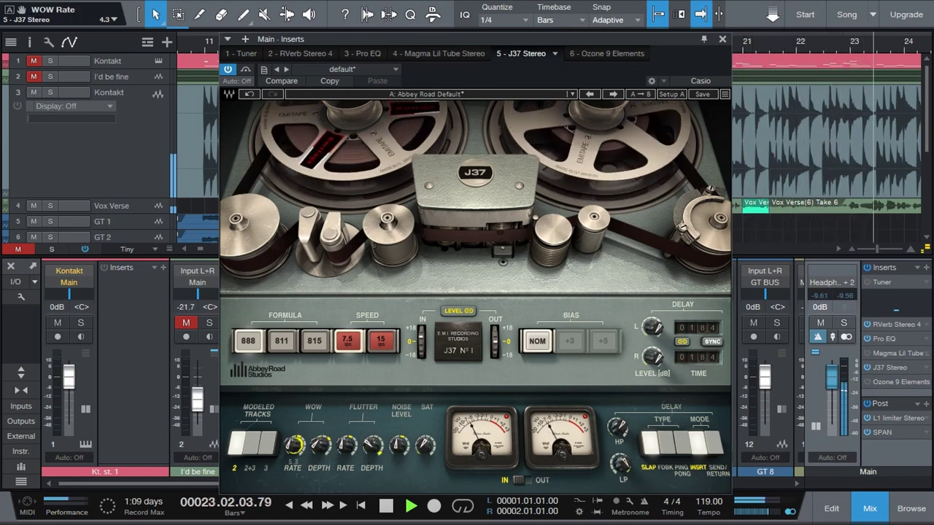
{"action": "left_click_drag", "start_coordinate": [294, 449], "coordinate": [320, 452]}
- Set the master J37 noise level to 24.0 and lower the wow rate to about -1.4, auditioning
{"action": "key", "text": "space"}
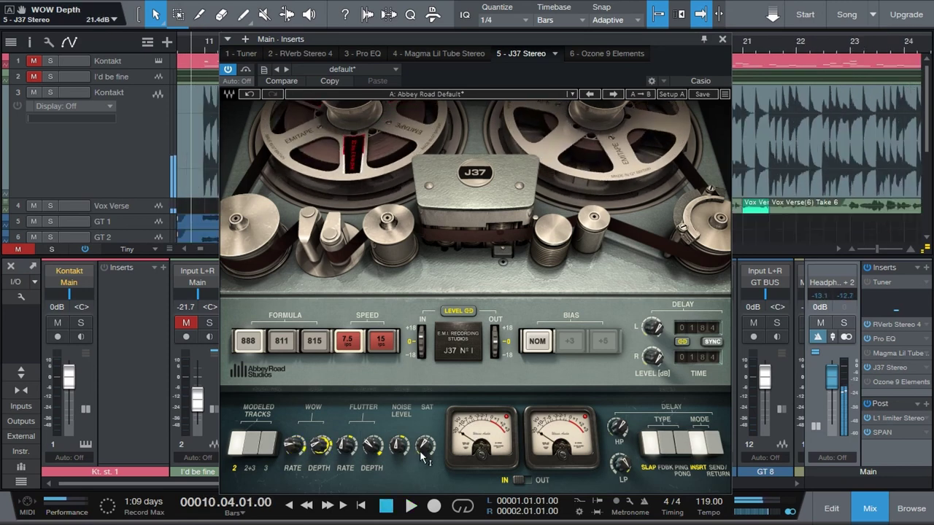
{"action": "key", "text": "space"}
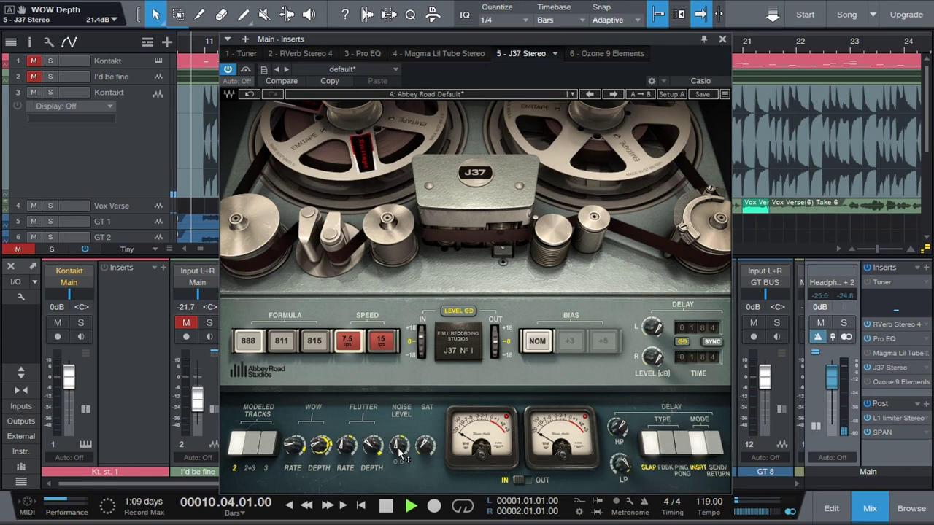
{"action": "left_click_drag", "start_coordinate": [400, 450], "coordinate": [400, 440]}
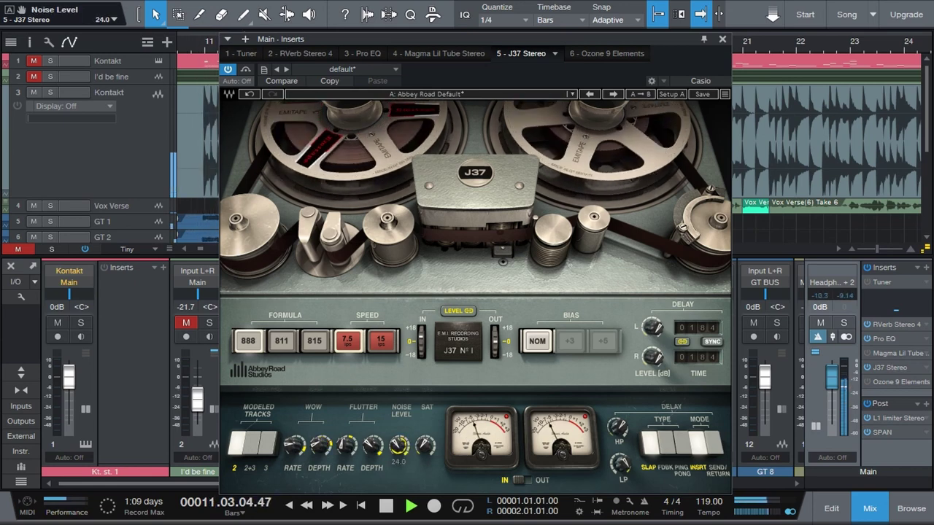
{"action": "key", "text": "space"}
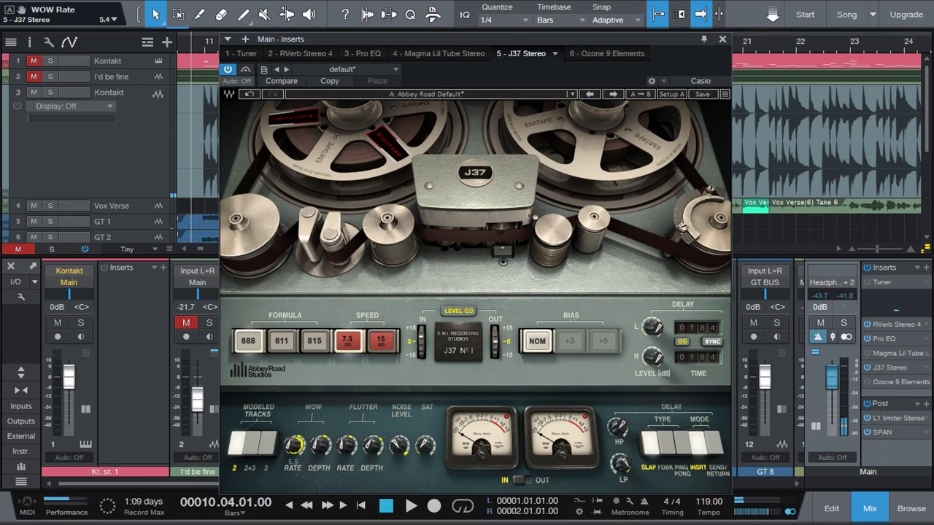
{"action": "left_click_drag", "start_coordinate": [294, 445], "coordinate": [294, 460]}
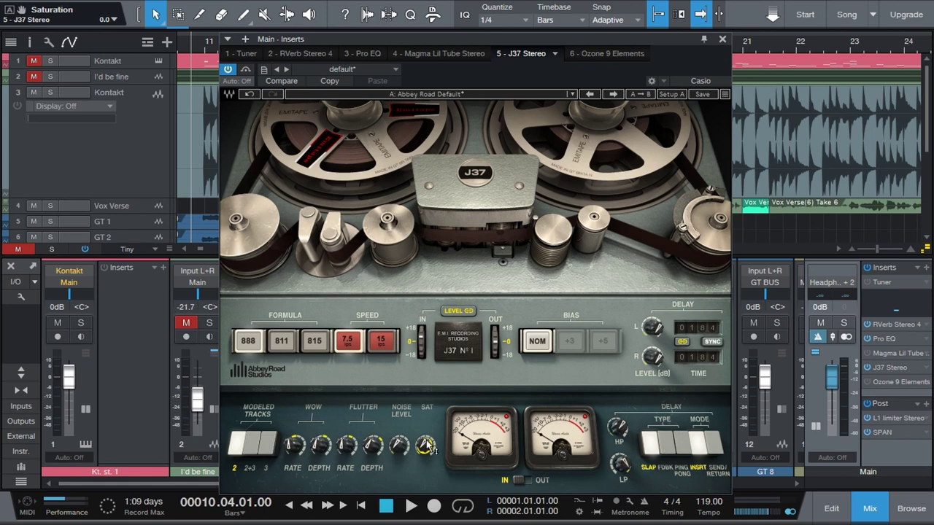
{"action": "key", "text": "space"}
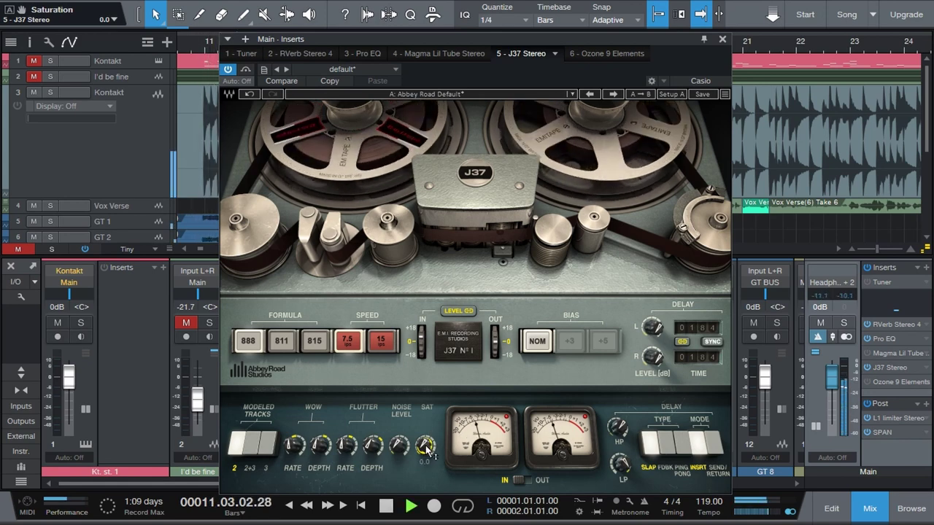
- Raise the master J37 saturation to 9.6 and close its editor to show the full mixer
{"action": "mouse_move", "coordinate": [429, 452]}
{"action": "left_mouse_down"}
{"action": "mouse_move", "coordinate": [429, 381]}
{"action": "mouse_move", "coordinate": [429, 451]}
{"action": "left_mouse_up"}
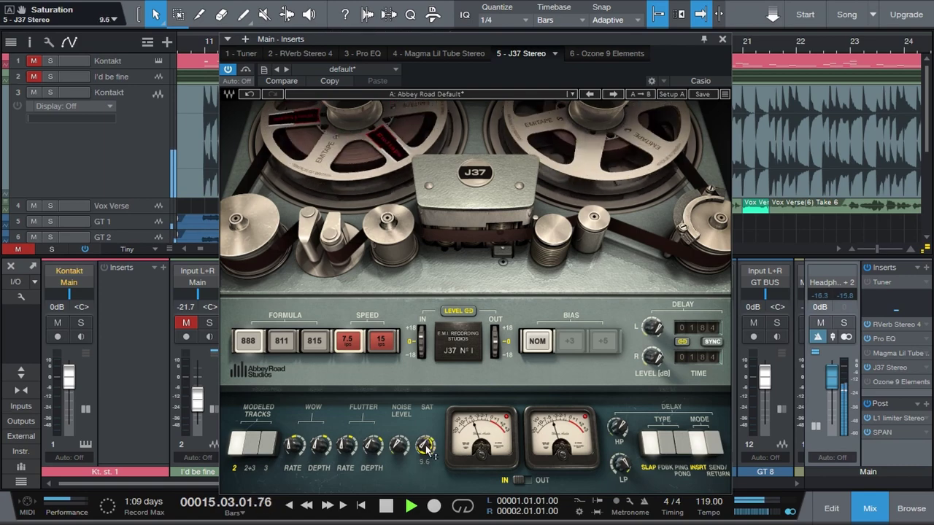
{"action": "key", "text": "space"}
{"action": "left_click_drag", "start_coordinate": [176, 484], "coordinate": [452, 483]}
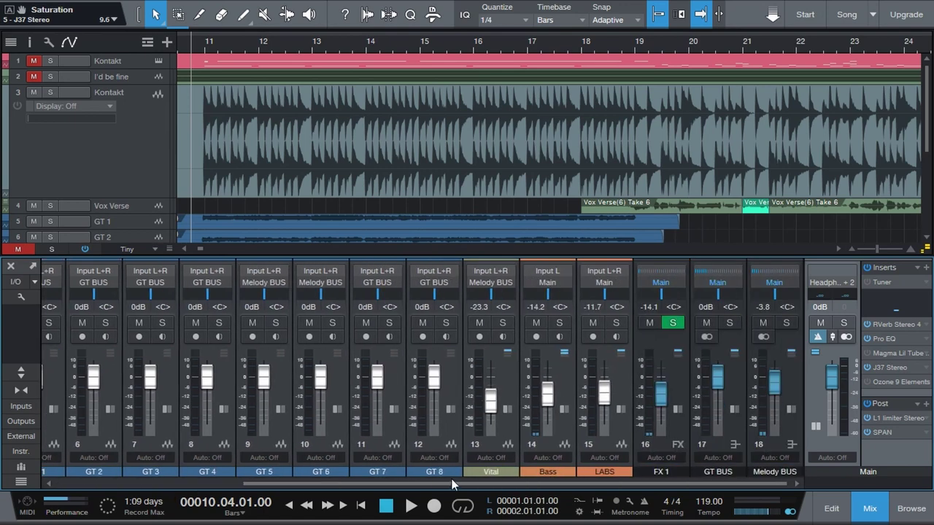
- Solo Vital, expand its inserts, and copy Main's J37 Stereo after Vital's Pro EQ
{"action": "left_click", "coordinate": [504, 326]}
{"action": "key", "text": "space"}
{"action": "double_click", "coordinate": [518, 421]}
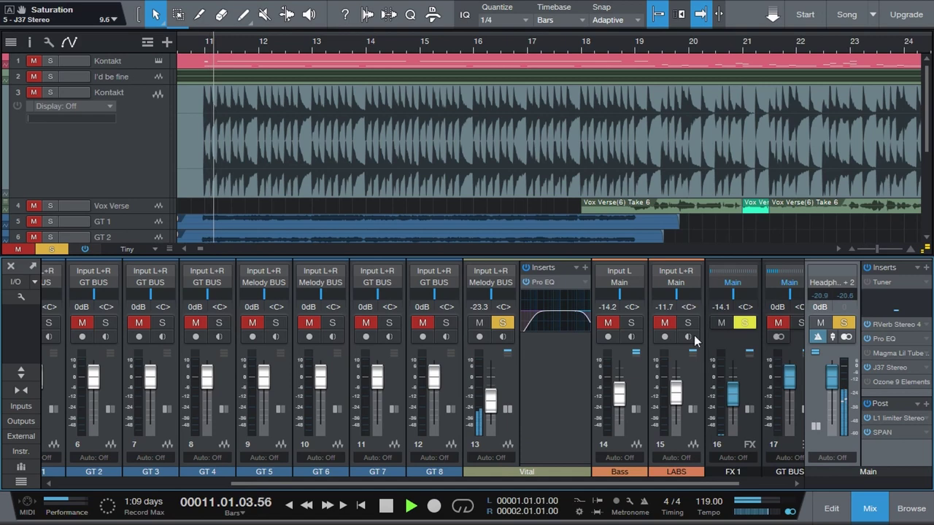
{"action": "key", "text": "space"}
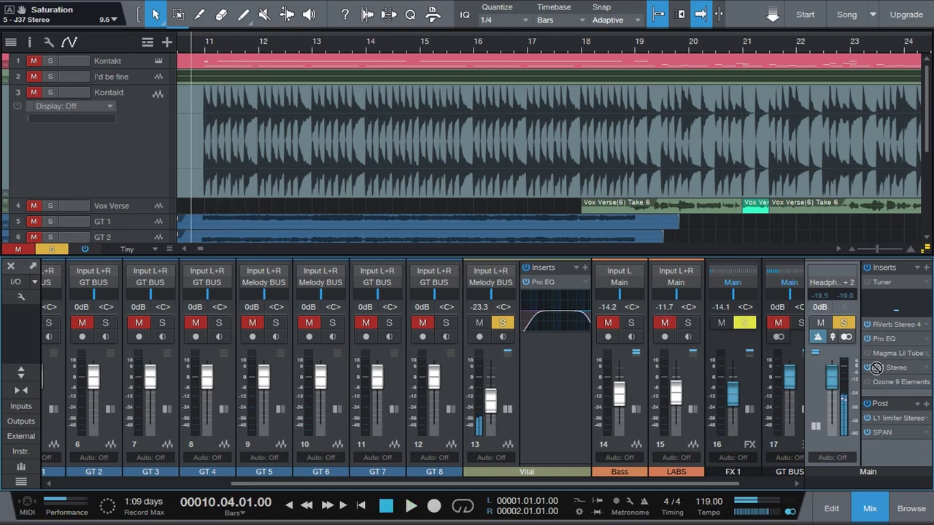
{"action": "left_click_drag", "start_coordinate": [886, 367], "coordinate": [547, 366]}
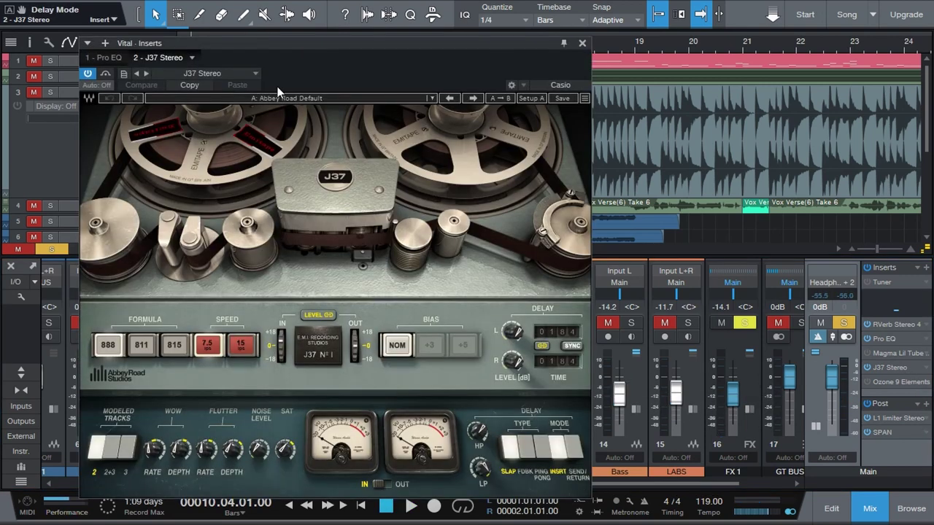
{"action": "left_click", "coordinate": [285, 102]}
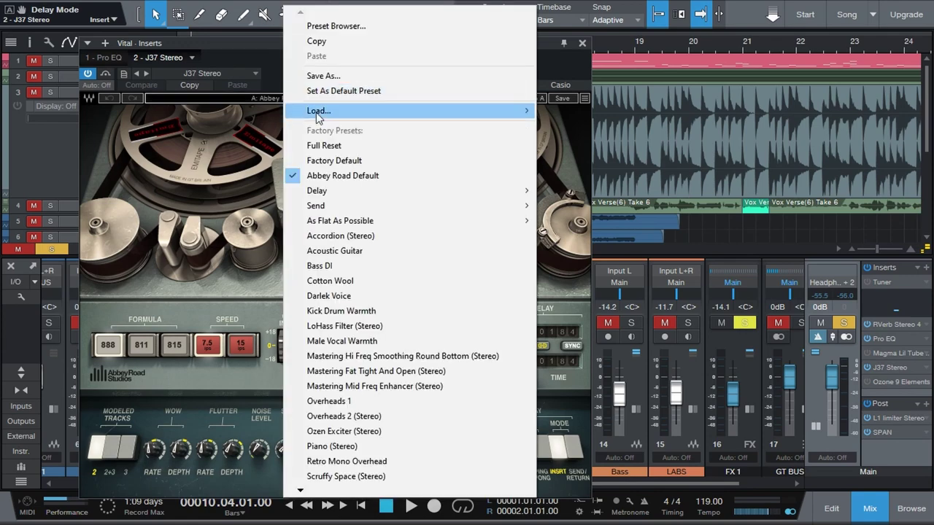
- Load Full Reset on Vital's J37, saturation 18.0, noise -21.1, 888 formula, input -6.0 dB
{"action": "left_click", "coordinate": [356, 148]}
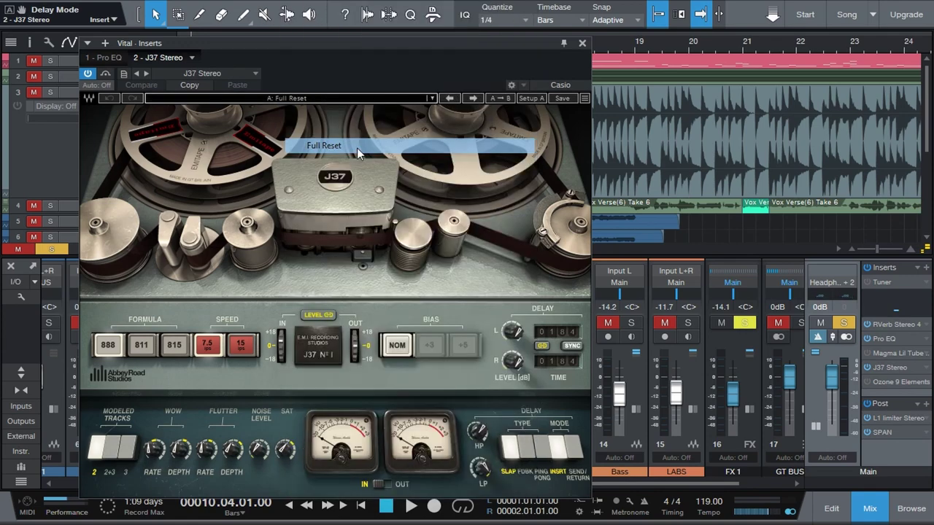
{"action": "key", "text": "space"}
{"action": "left_click_drag", "start_coordinate": [292, 456], "coordinate": [292, 434]}
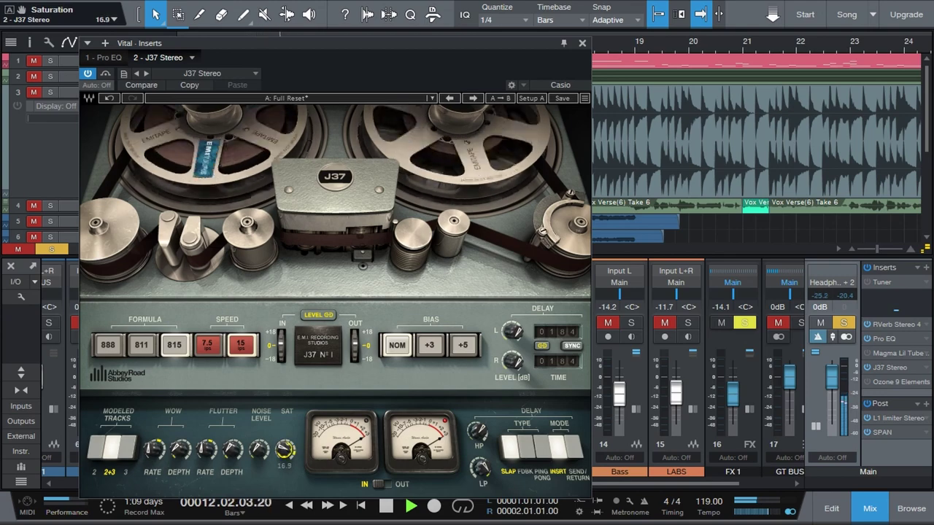
{"action": "left_click_drag", "start_coordinate": [292, 434], "coordinate": [257, 458]}
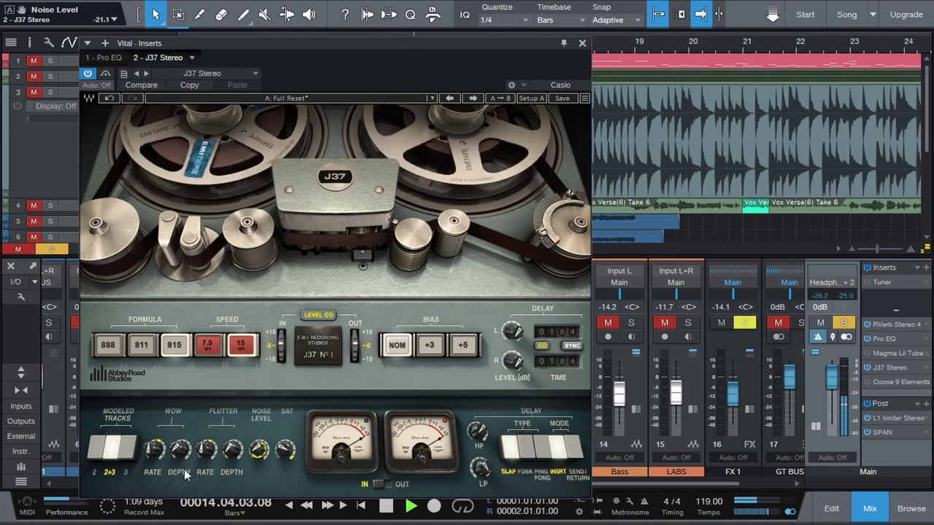
{"action": "left_click", "coordinate": [108, 344]}
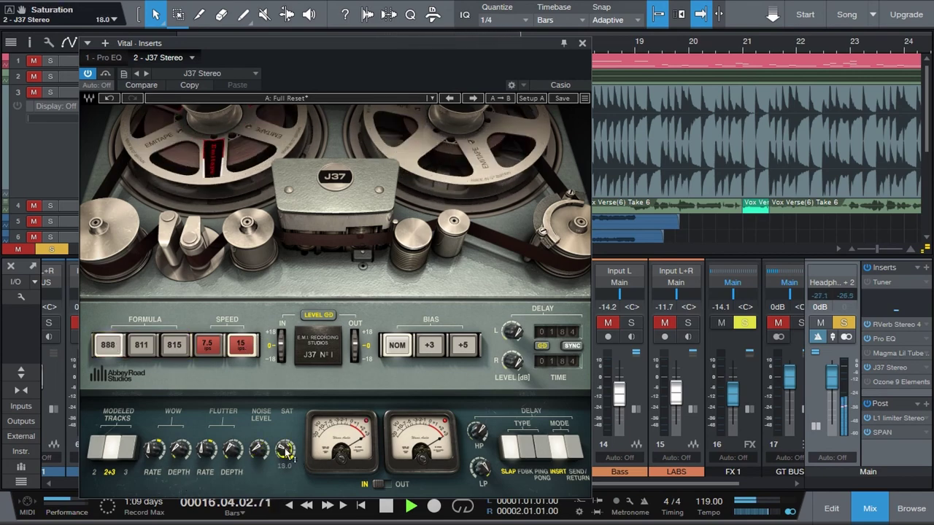
{"action": "left_click_drag", "start_coordinate": [281, 347], "coordinate": [281, 353]}
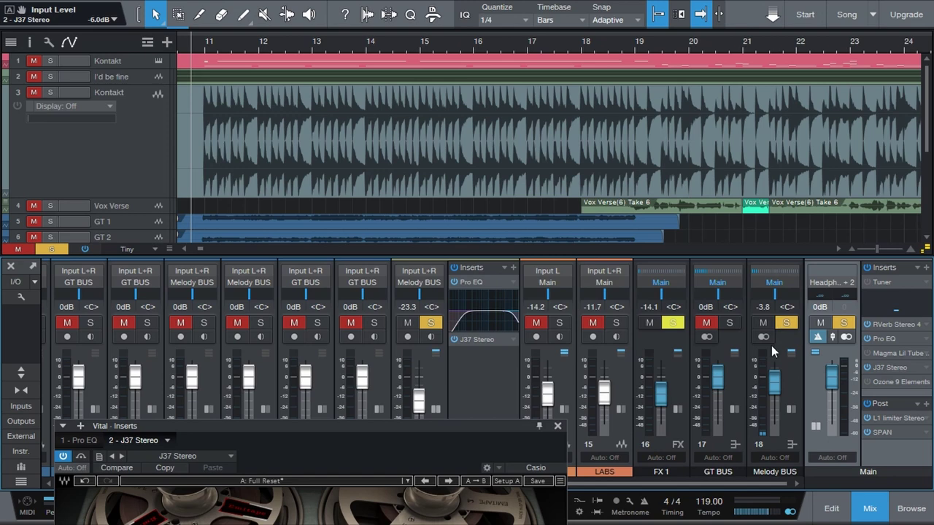
- Reveal the Melody BUS insert list and move the Vital J37 window fully into view, stopping playback
{"action": "left_click", "coordinate": [789, 408]}
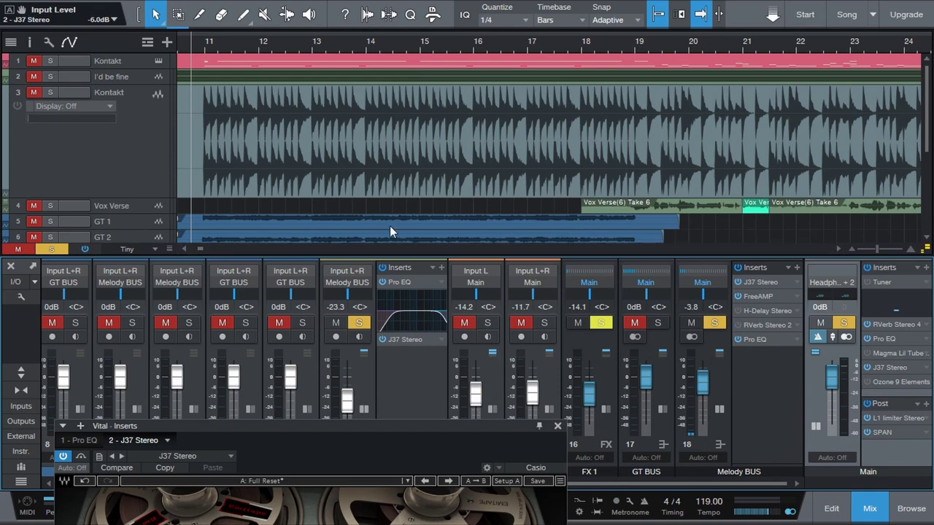
{"action": "left_click_drag", "start_coordinate": [414, 428], "coordinate": [568, 44]}
{"action": "key", "text": "space"}
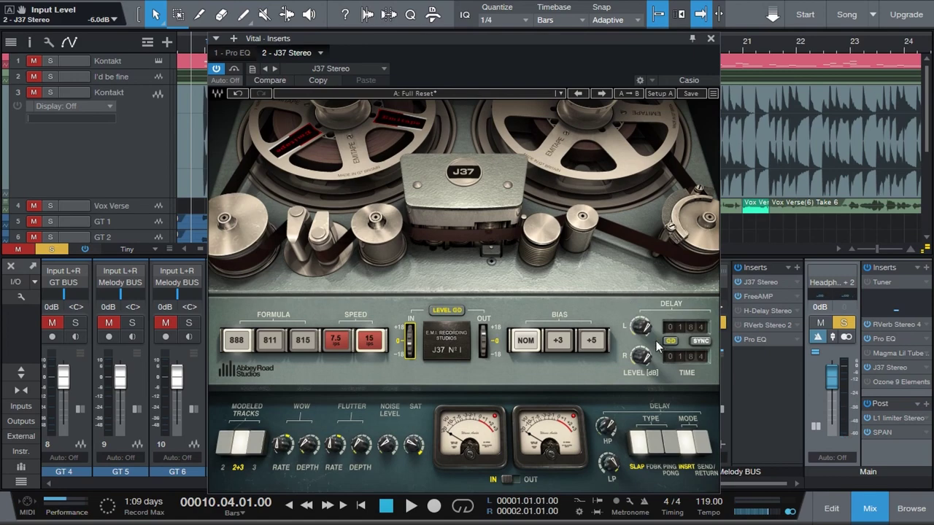
- Sync the J37 delay to song tempo and bring the left delay level up from Off
{"action": "left_click_drag", "start_coordinate": [534, 38], "coordinate": [543, 30]}
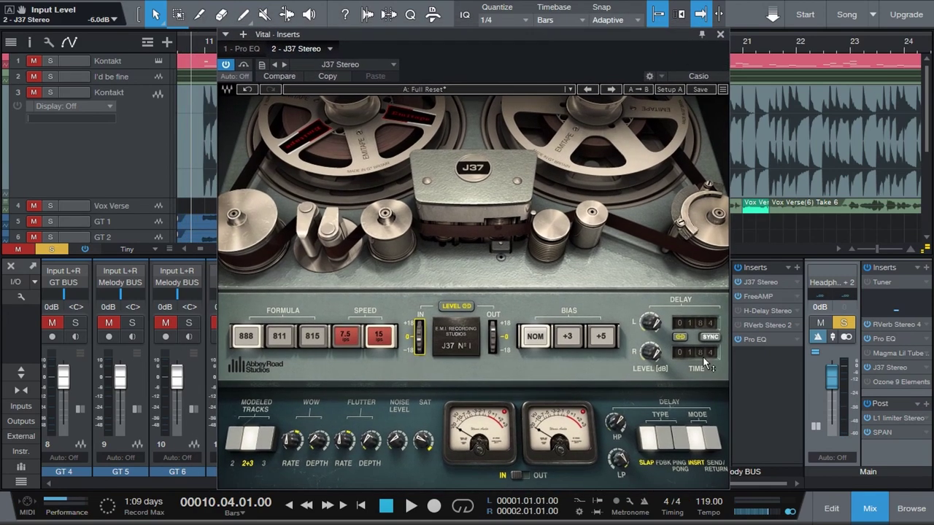
{"action": "key", "text": "space"}
{"action": "key", "text": "space"}
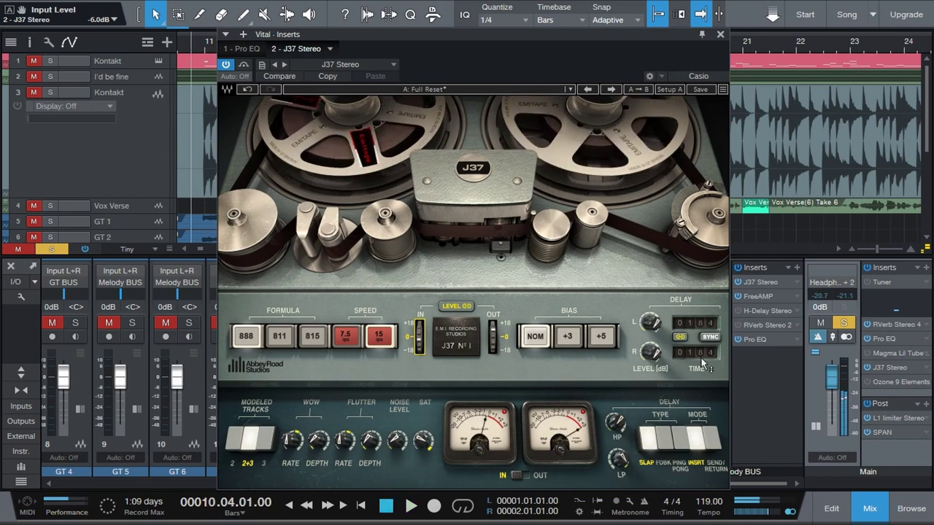
{"action": "left_click", "coordinate": [709, 338]}
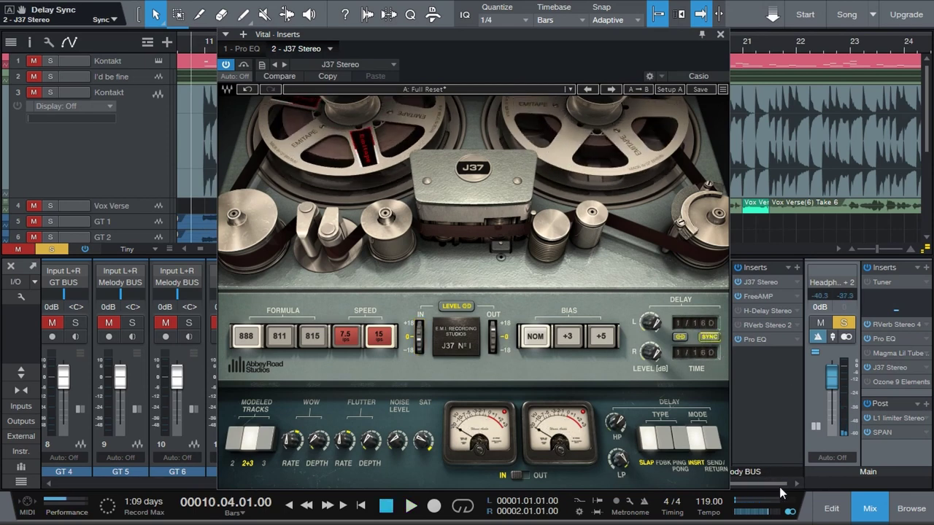
{"action": "left_click_drag", "start_coordinate": [651, 325], "coordinate": [651, 350]}
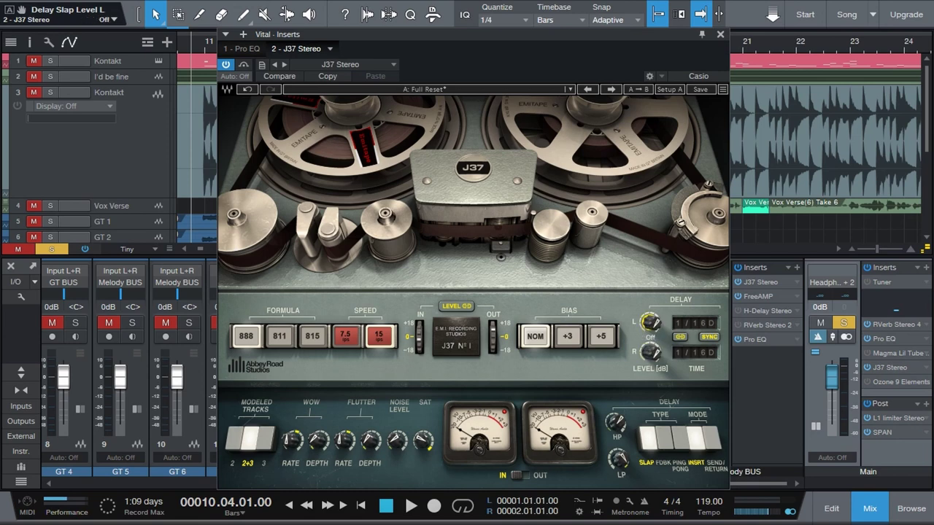
- Set the delay time to 1/4 and fine-tune the left slap delay level to -25.4 dB
{"action": "left_click", "coordinate": [692, 325]}
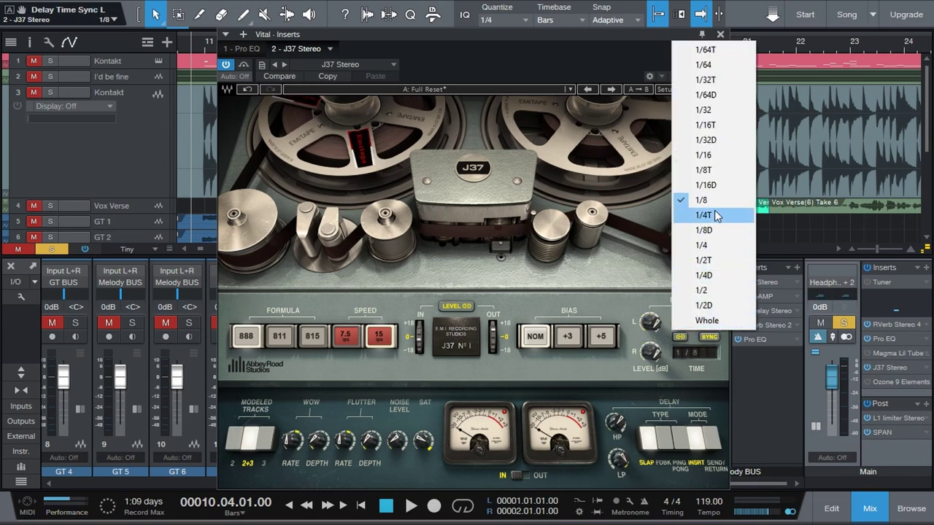
{"action": "left_click", "coordinate": [712, 245]}
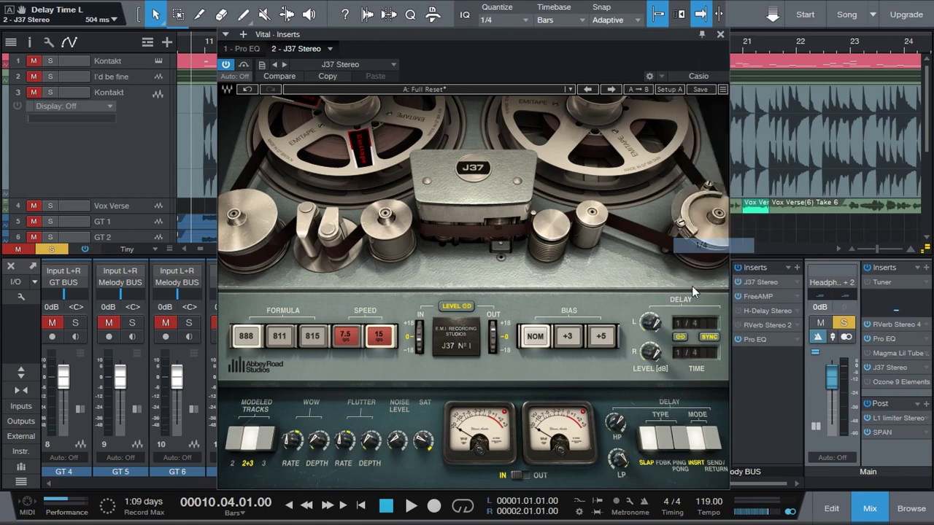
{"action": "key", "text": "space"}
{"action": "left_click_drag", "start_coordinate": [653, 346], "coordinate": [654, 335]}
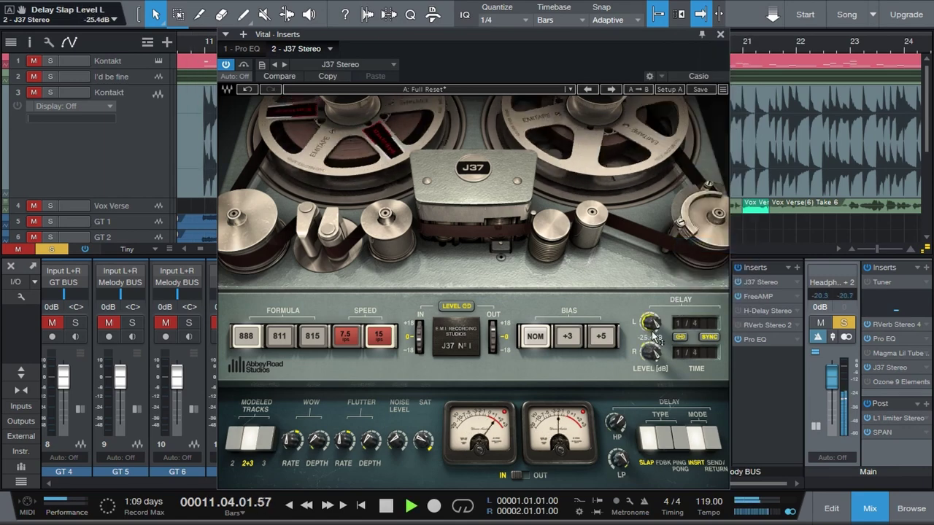
{"action": "key", "text": "space"}
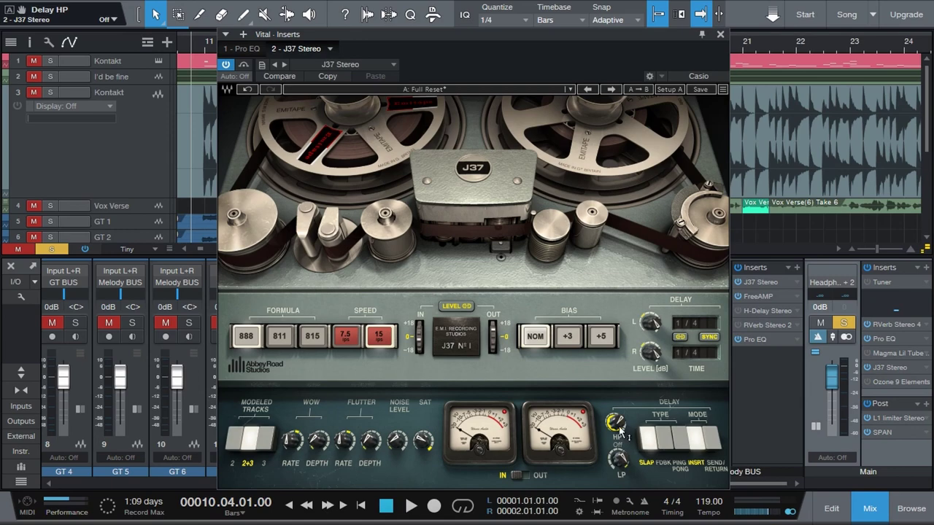
- Bring the J37 delay high-pass filter up from Off to about 76.8 Hz, auditioning the repeats
{"action": "key", "text": "space"}
{"action": "scroll", "coordinate": [619, 431], "scroll_direction": "up", "scroll_amount": 5}
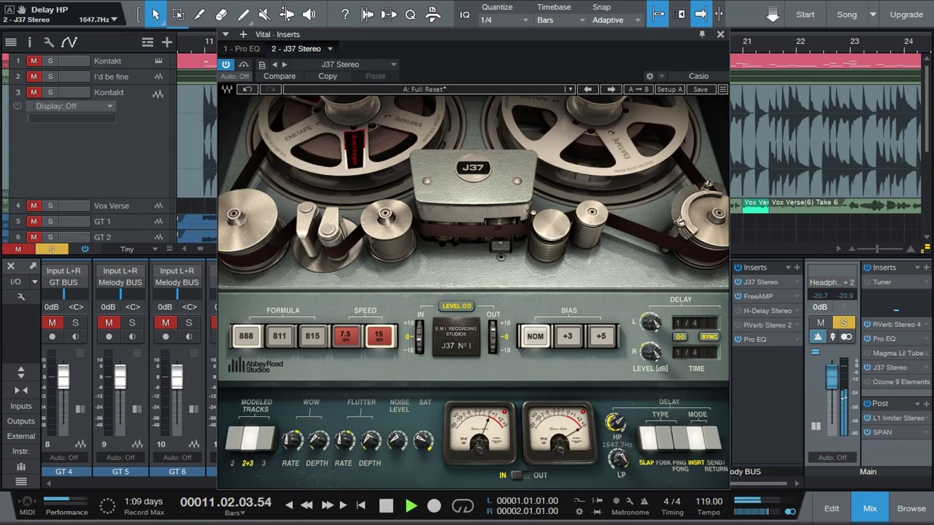
{"action": "key", "text": "space"}
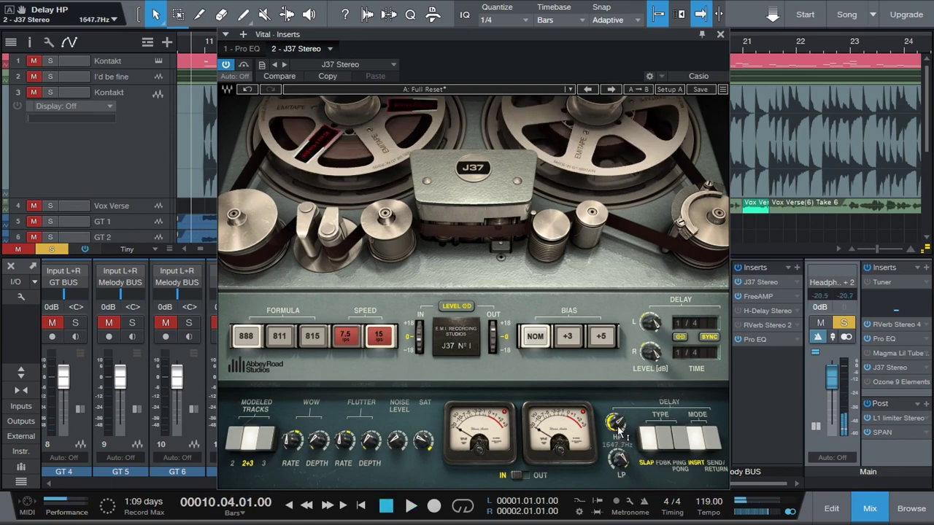
{"action": "scroll", "coordinate": [618, 431], "scroll_direction": "up", "scroll_amount": 2}
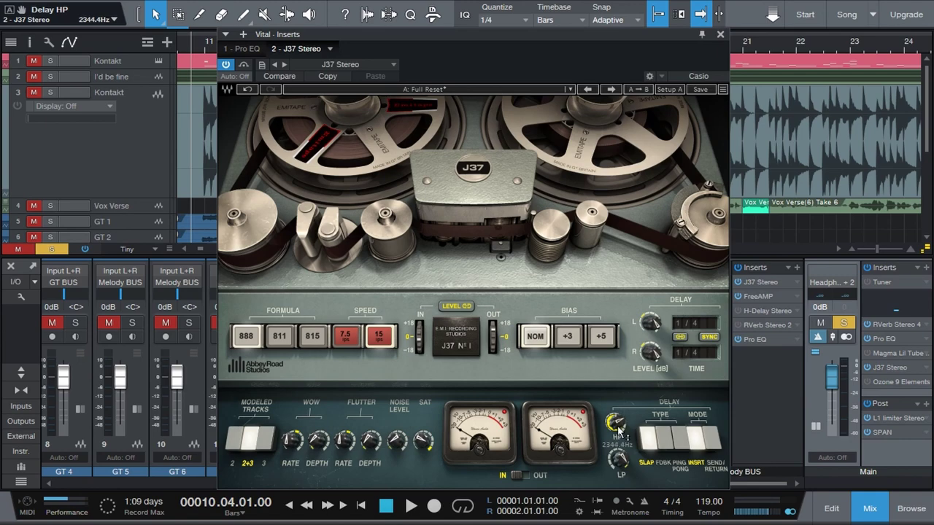
{"action": "key", "text": "space"}
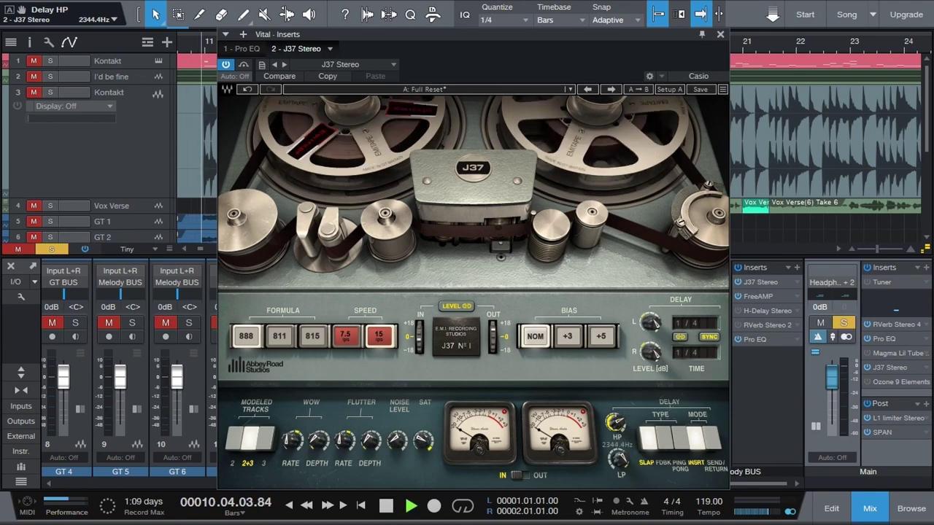
{"action": "left_click_drag", "start_coordinate": [619, 432], "coordinate": [619, 423]}
{"action": "key", "text": "space"}
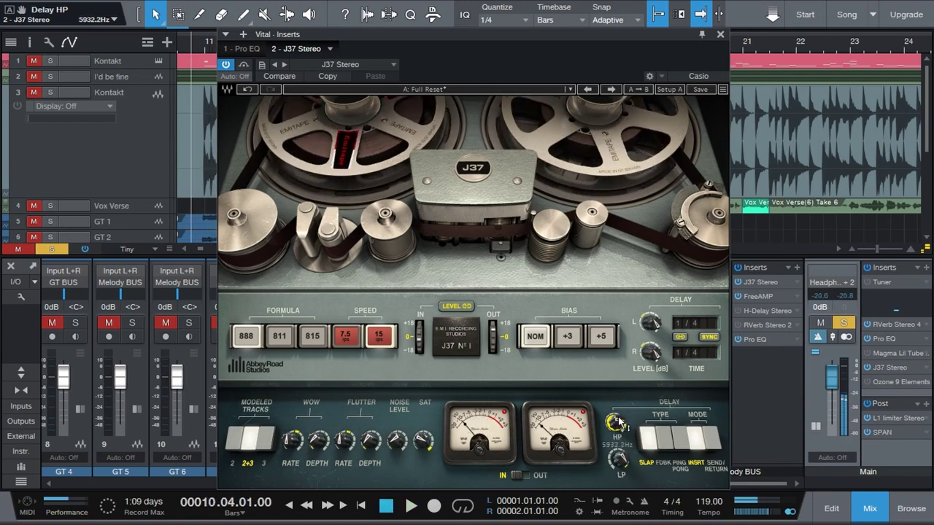
- Set the delay low-pass filter to about 4814.8 Hz and audition the filtered delay
{"action": "key", "text": "space"}
{"action": "left_click", "coordinate": [623, 471]}
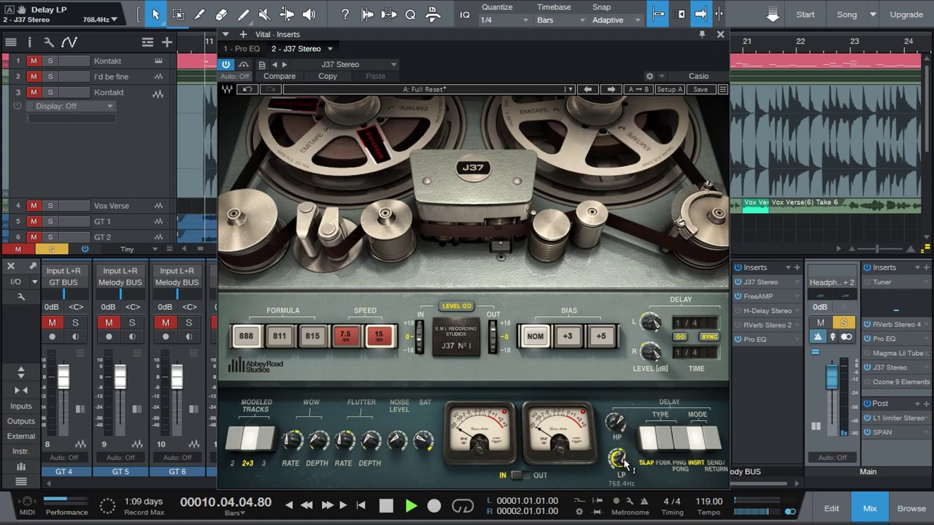
{"action": "key", "text": "space"}
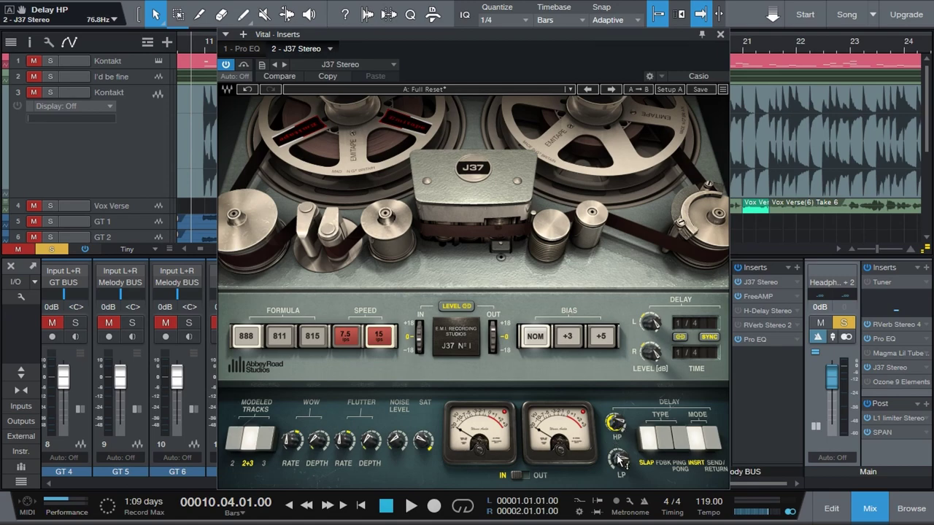
{"action": "key", "text": "space"}
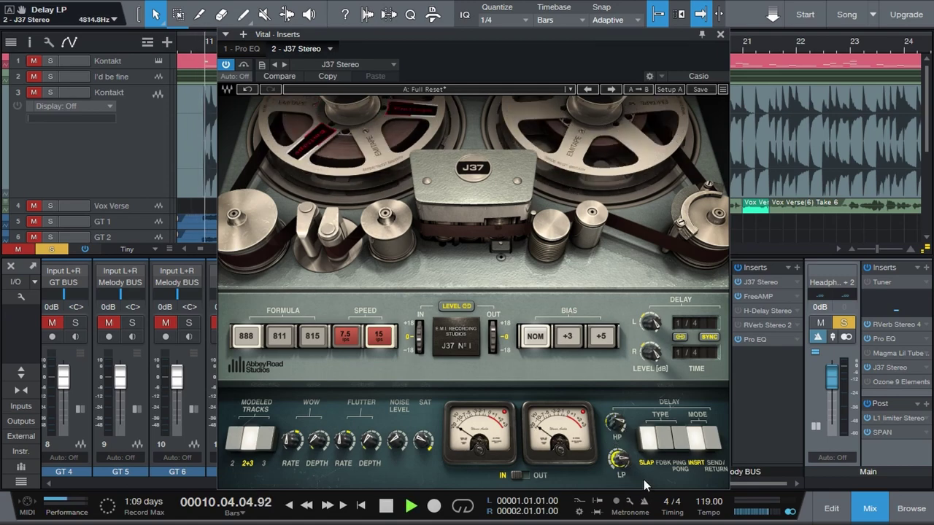
{"action": "key", "text": "space"}
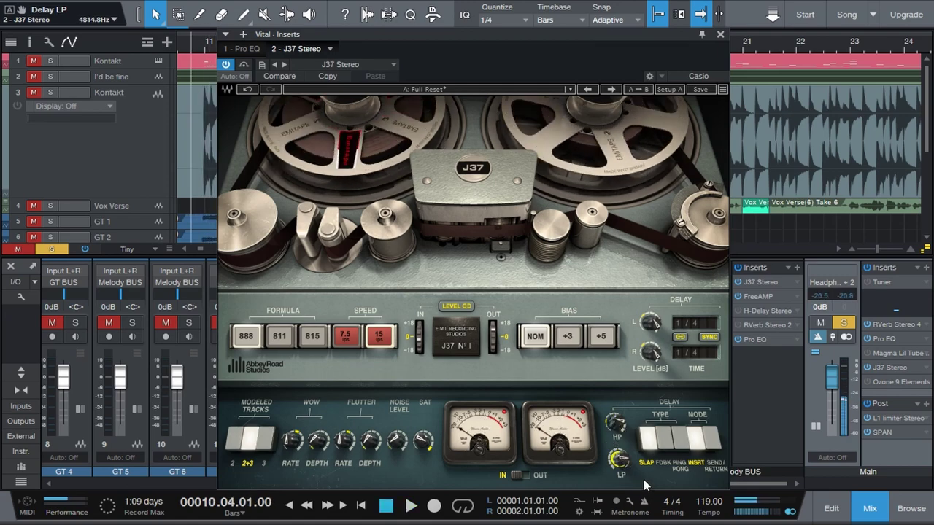
- Switch the synth's J37 delay to feedback and raise the right feedback level to 100%
{"action": "left_click", "coordinate": [664, 441]}
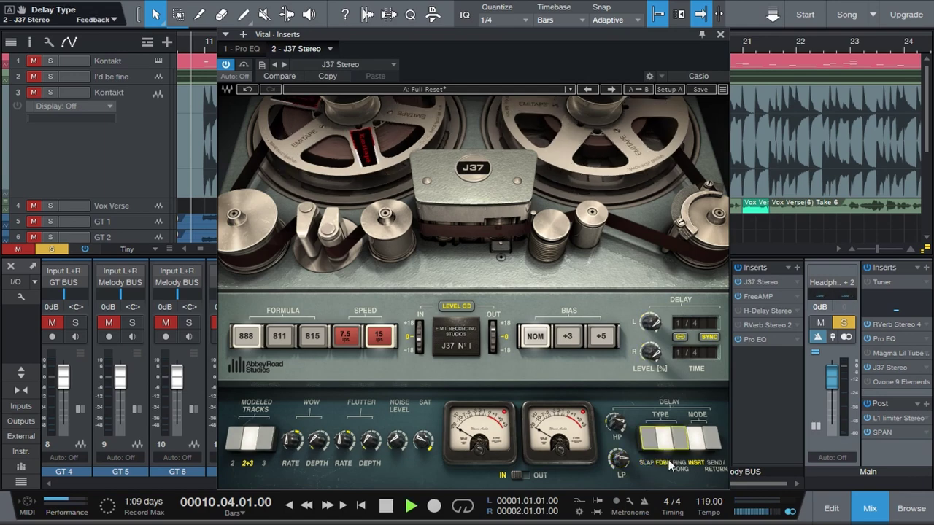
{"action": "key", "text": "space"}
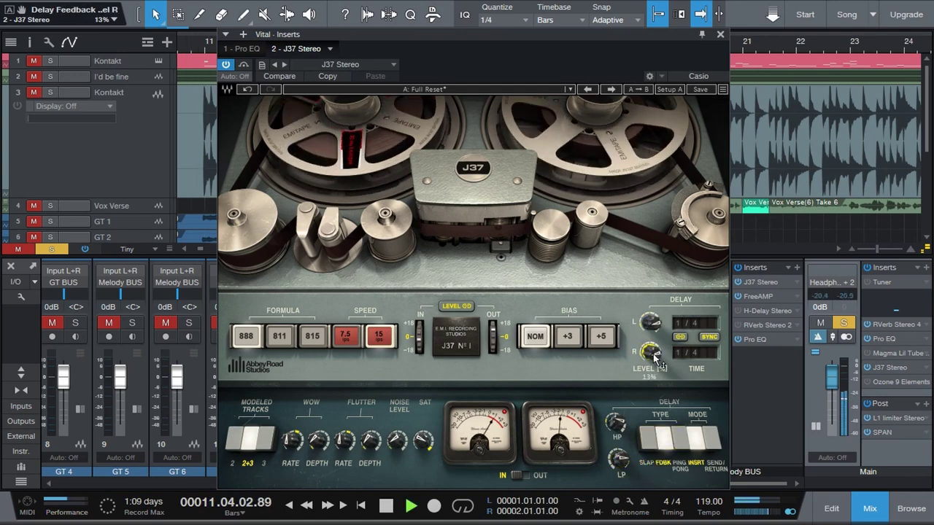
{"action": "key", "text": "space"}
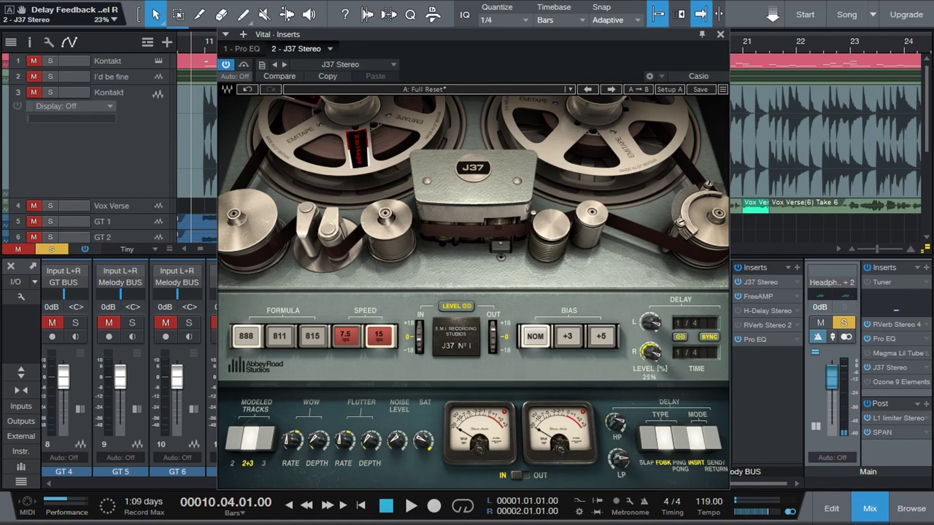
{"action": "key", "text": "space"}
{"action": "left_click_drag", "start_coordinate": [655, 354], "coordinate": [653, 363]}
{"action": "key", "text": "space"}
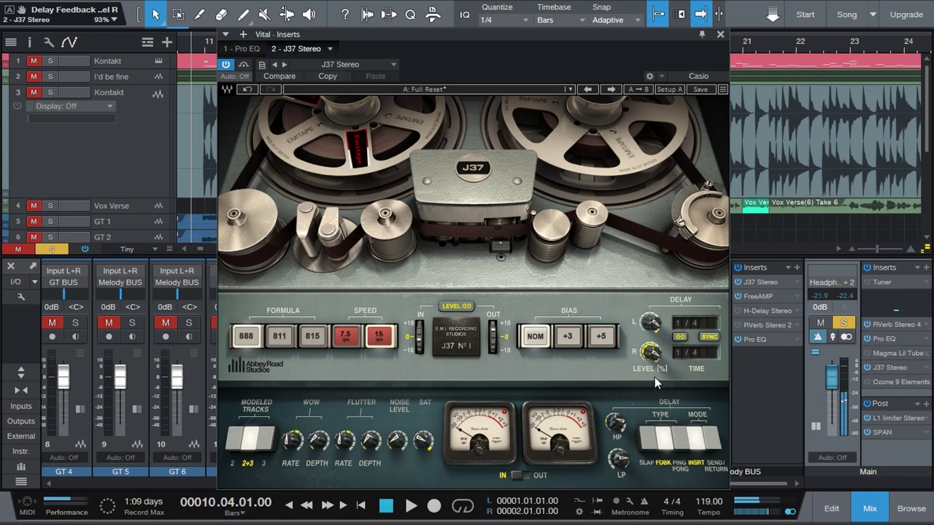
{"action": "left_click_drag", "start_coordinate": [654, 359], "coordinate": [655, 352]}
- Change the delay type to Ping Pong and audition it during playback
{"action": "left_click", "coordinate": [654, 433]}
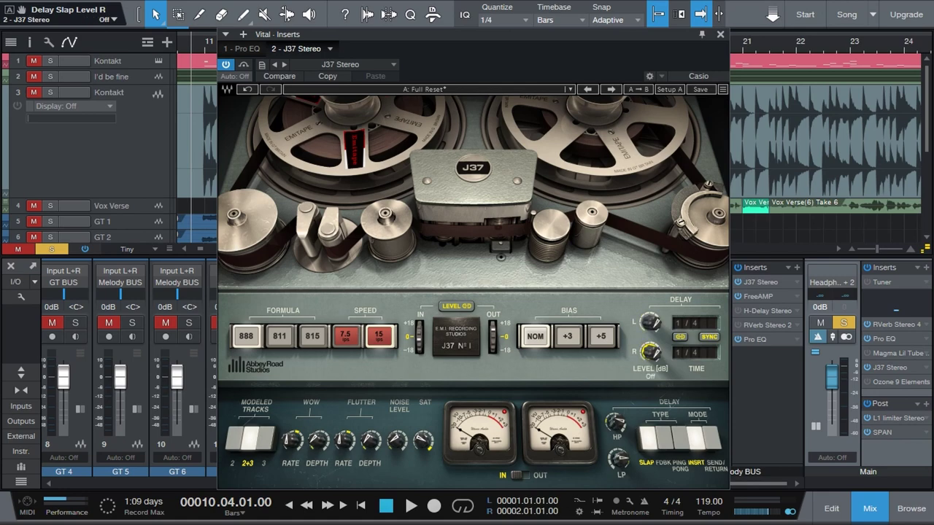
{"action": "key", "text": "space"}
{"action": "left_click", "coordinate": [680, 437]}
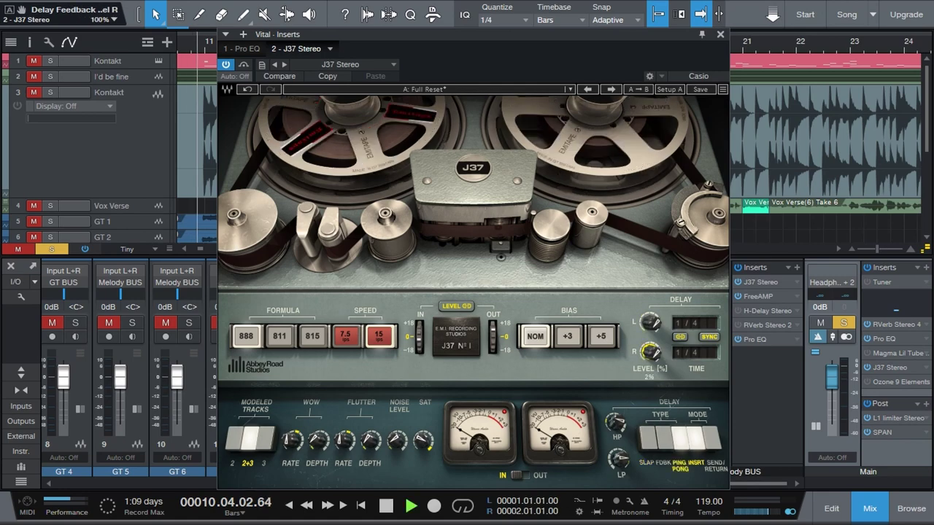
{"action": "key", "text": "space"}
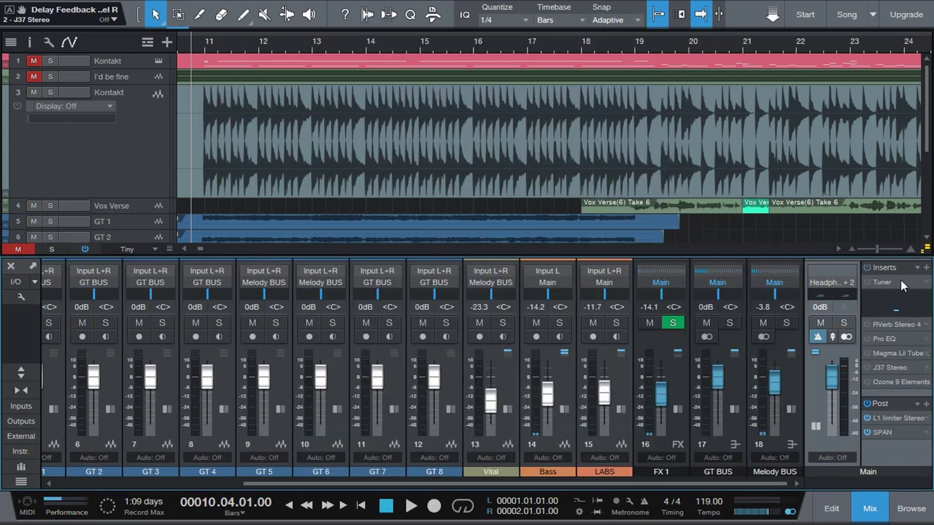
- Play the mix and open the Pro EQ from the Main bus inserts
{"action": "key", "text": "space"}
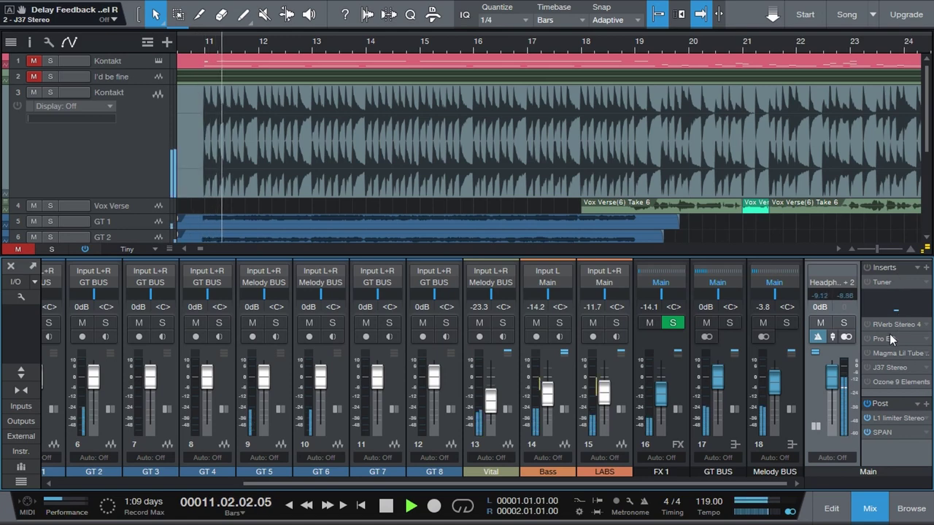
{"action": "key", "text": "space"}
{"action": "key", "text": "space"}
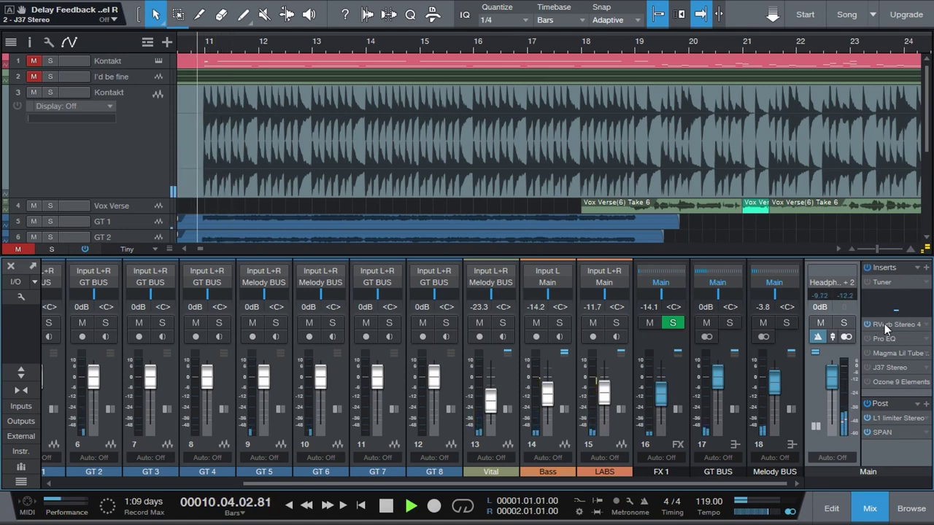
{"action": "key", "text": "space"}
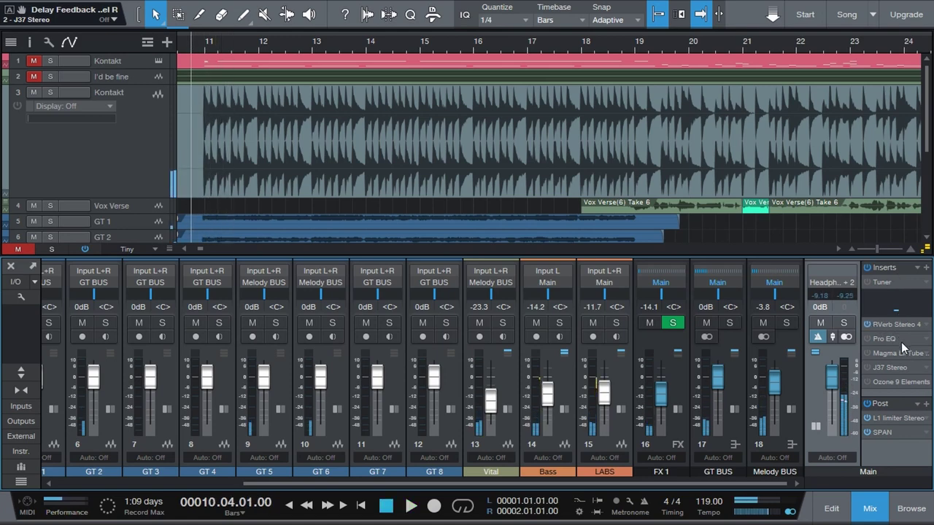
{"action": "left_click", "coordinate": [905, 339]}
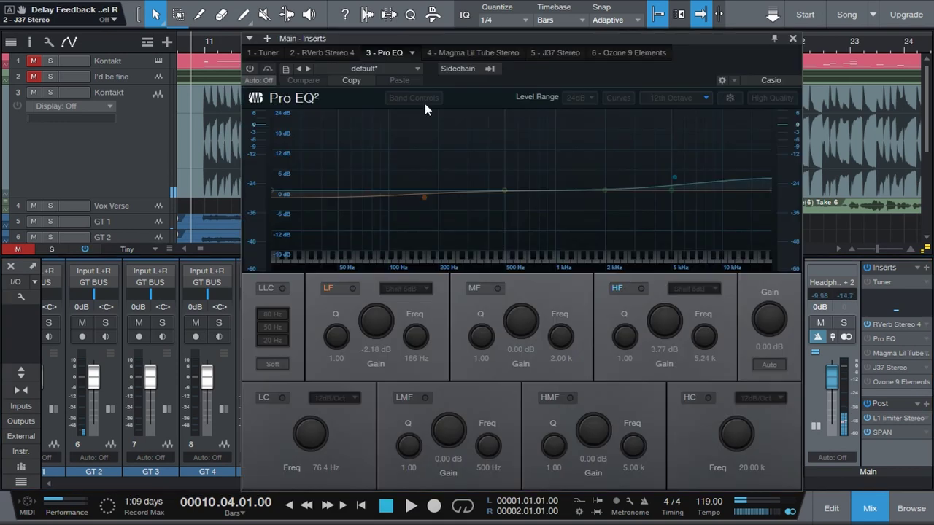
- Compare the master Pro EQ switched on and bypassed during playback, leaving it on
{"action": "left_click", "coordinate": [251, 68]}
{"action": "key", "text": "space"}
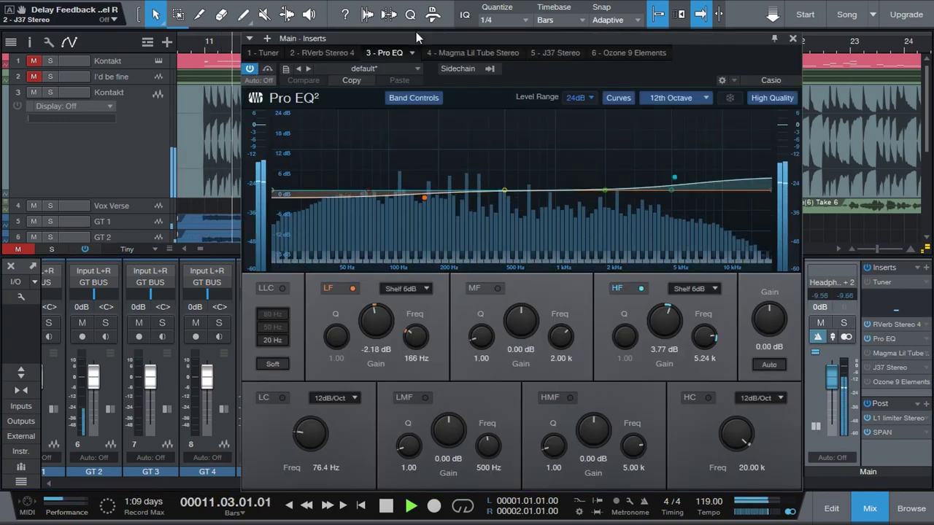
{"action": "left_click", "coordinate": [250, 68]}
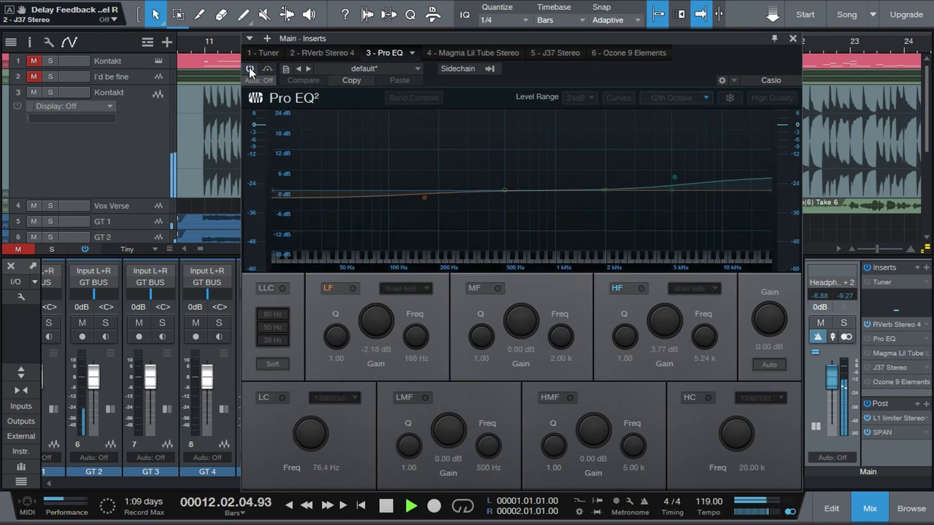
{"action": "left_click", "coordinate": [249, 68]}
{"action": "key", "text": "space"}
- Bring up the master Magma Lil Tube, then the master J37 Stereo editor
{"action": "left_click", "coordinate": [890, 353]}
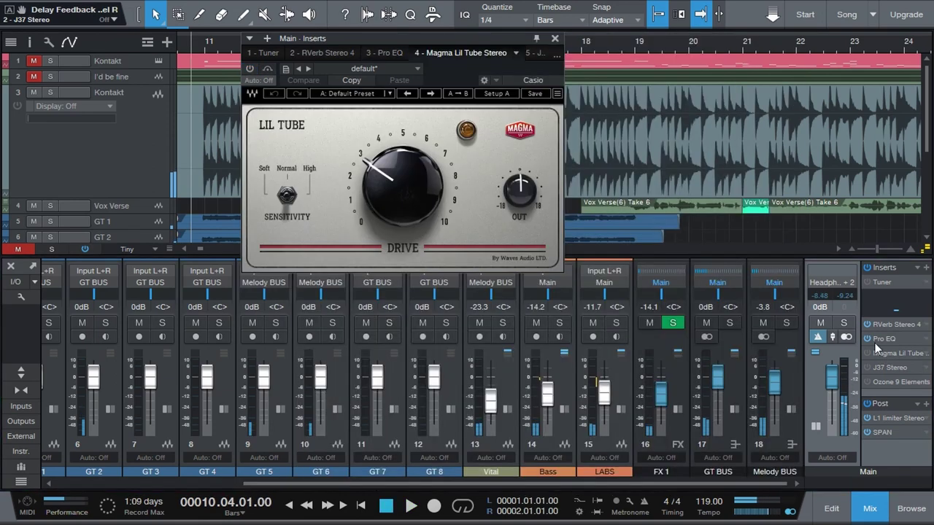
{"action": "key", "text": "space"}
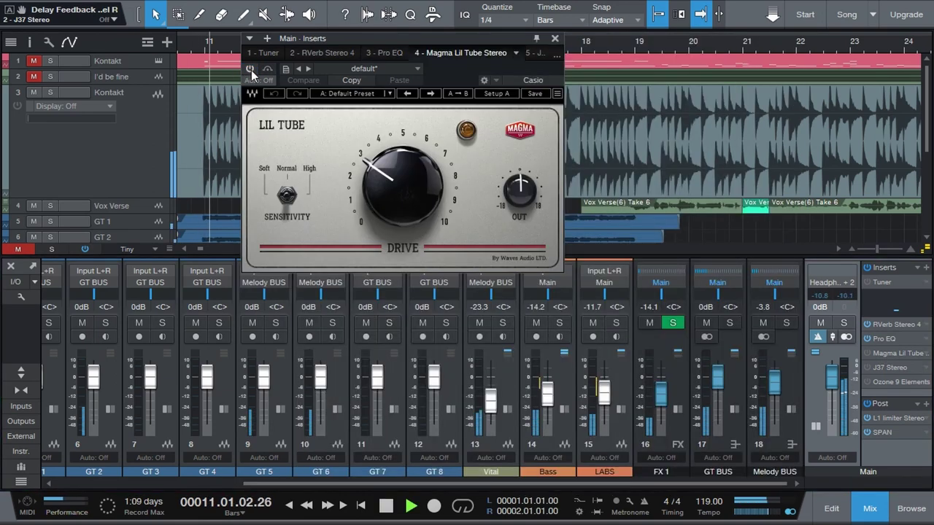
{"action": "left_click", "coordinate": [891, 366]}
{"action": "key", "text": "space"}
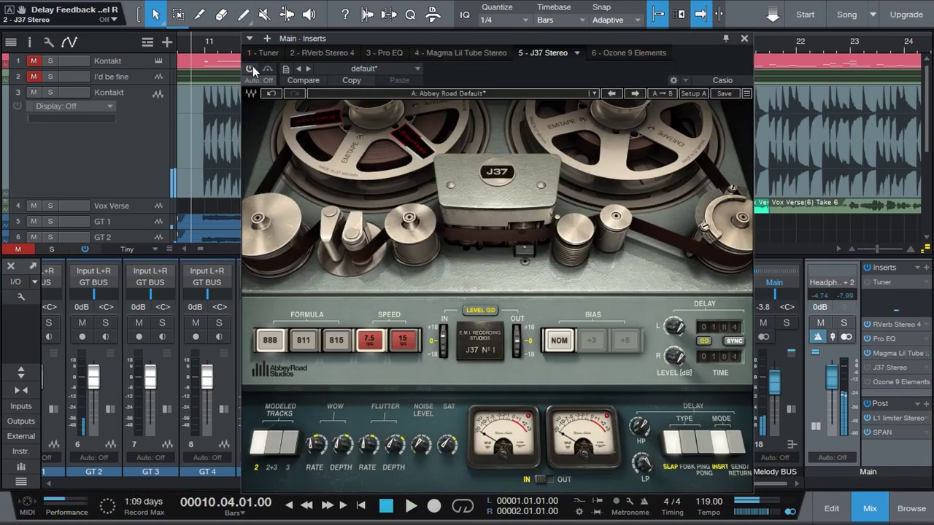
- Load 'Mastering Fat Tight And Open (Stereo)' on the master J37 and raise input to 2.2 dB
{"action": "left_click", "coordinate": [435, 91]}
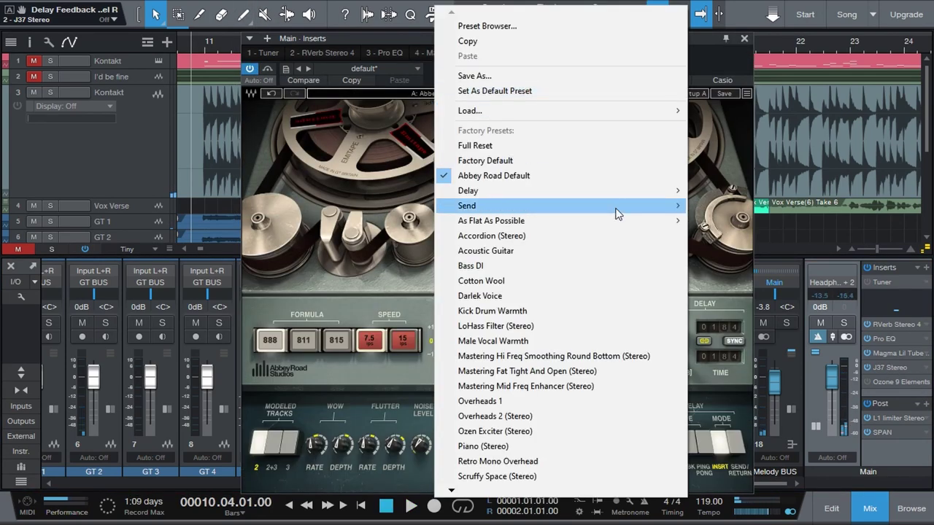
{"action": "left_click", "coordinate": [626, 372]}
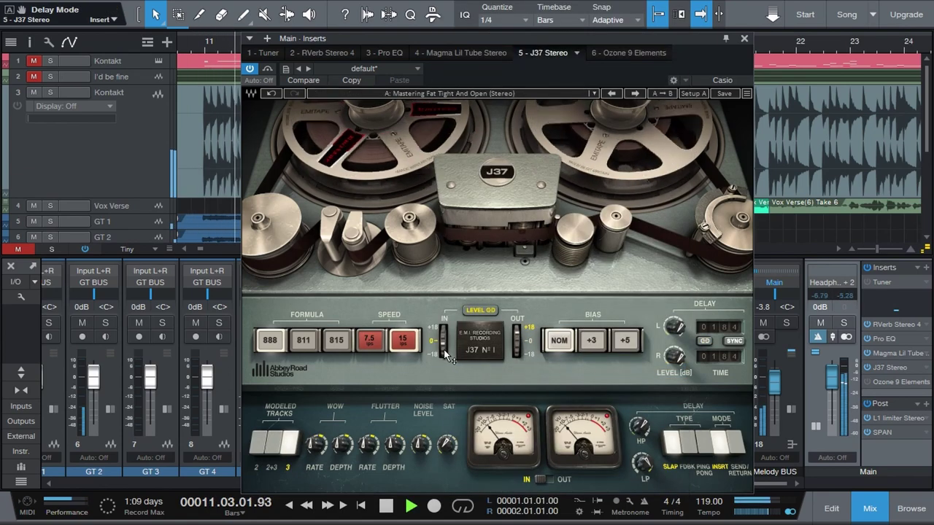
{"action": "left_click_drag", "start_coordinate": [443, 350], "coordinate": [444, 340]}
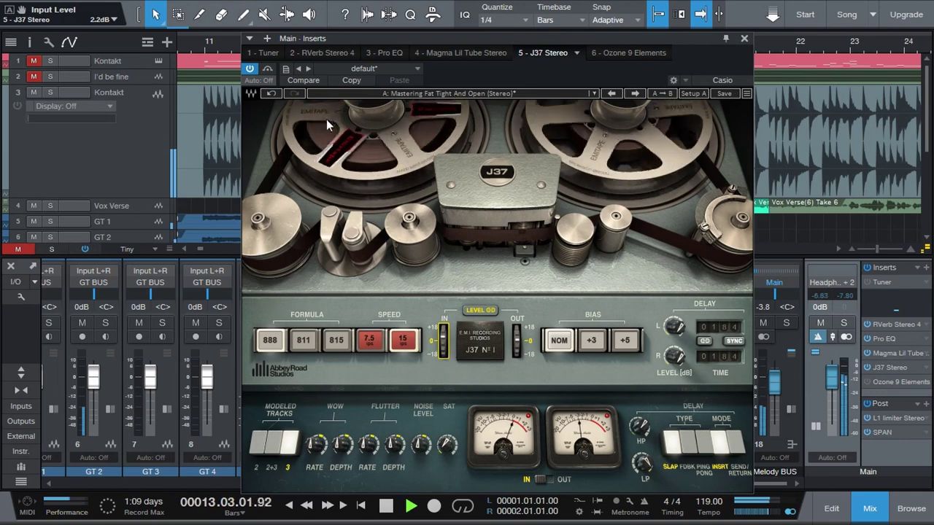
- Re-enable the master J37 Stereo, listen to the mastering preset, then stop playback
{"action": "left_click", "coordinate": [250, 69]}
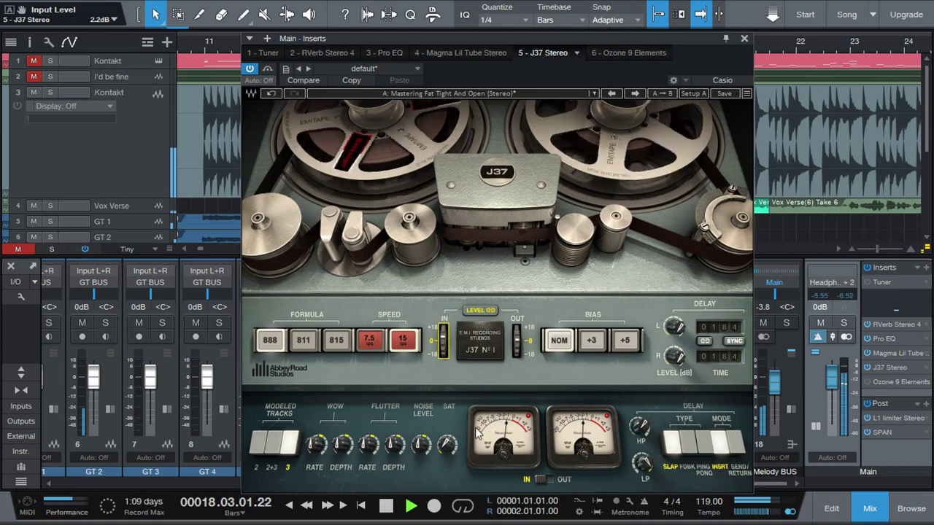
{"action": "key", "text": "space"}
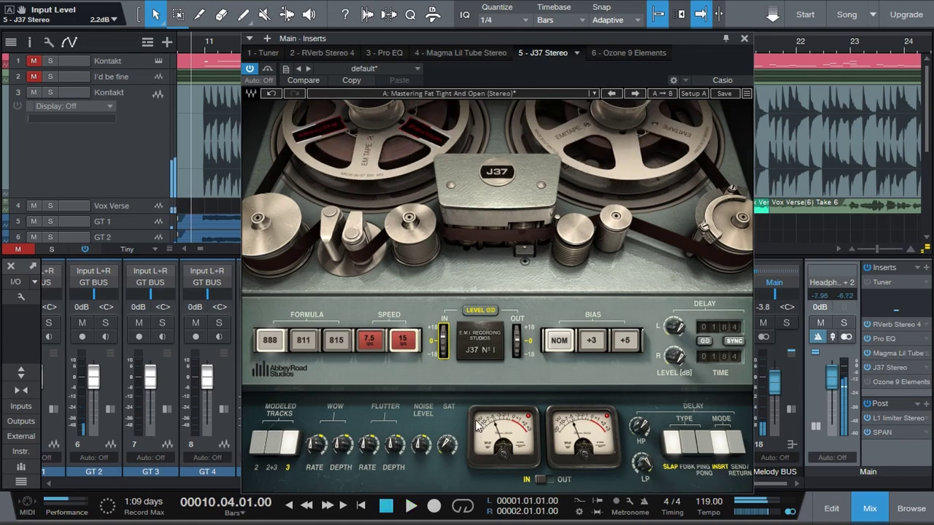